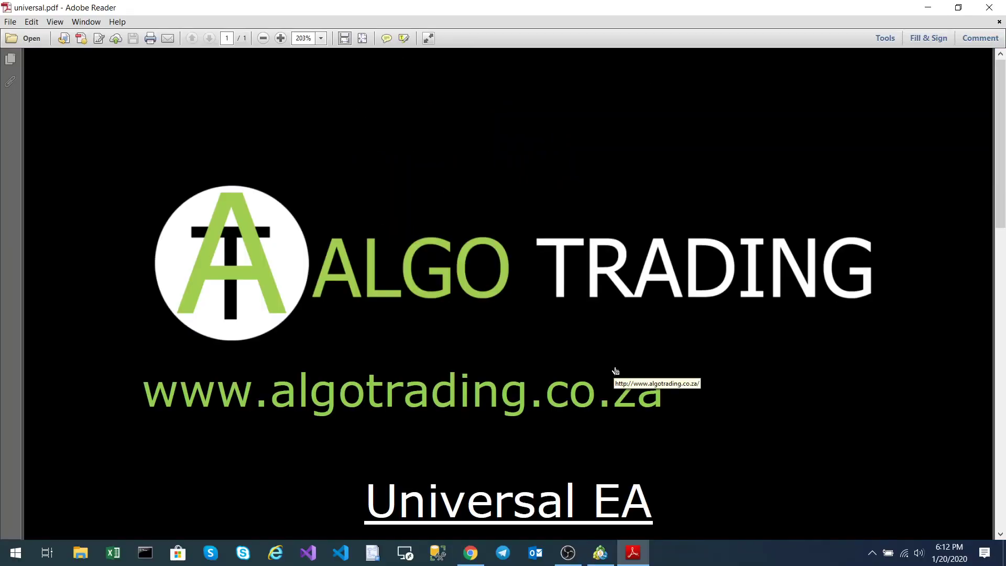
left_click(600, 553)
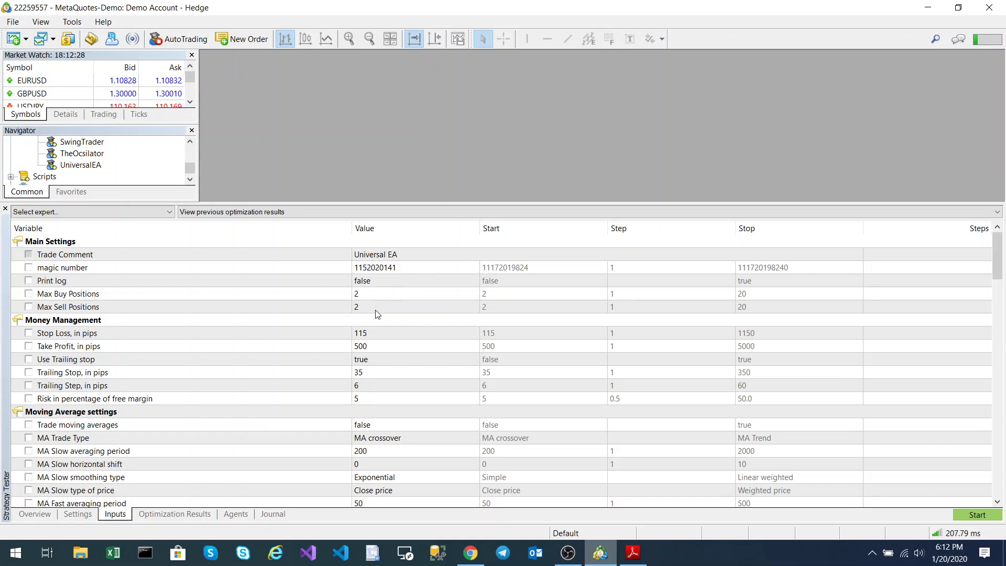
scroll(436, 326, "down", 1)
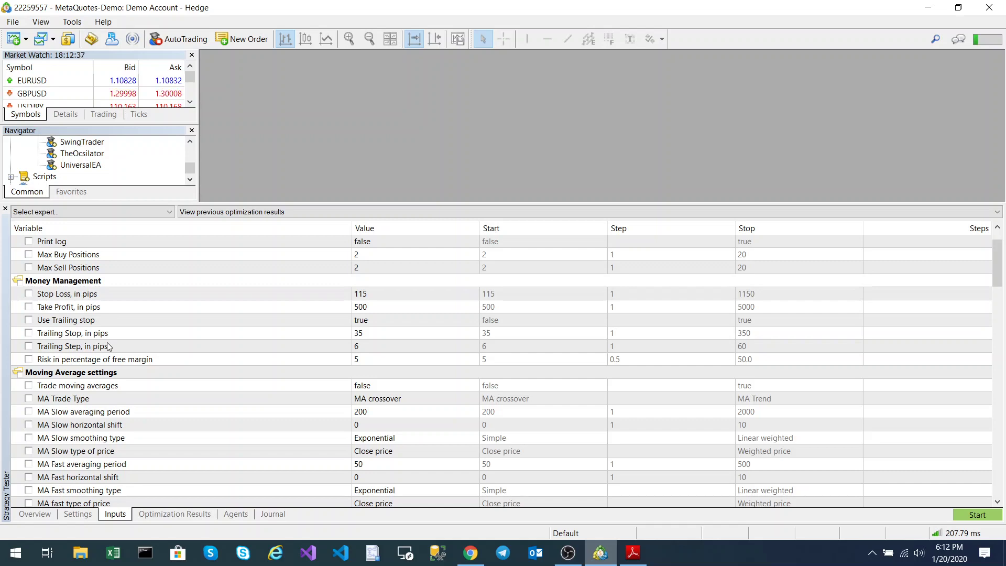
scroll(145, 315, "down", 3)
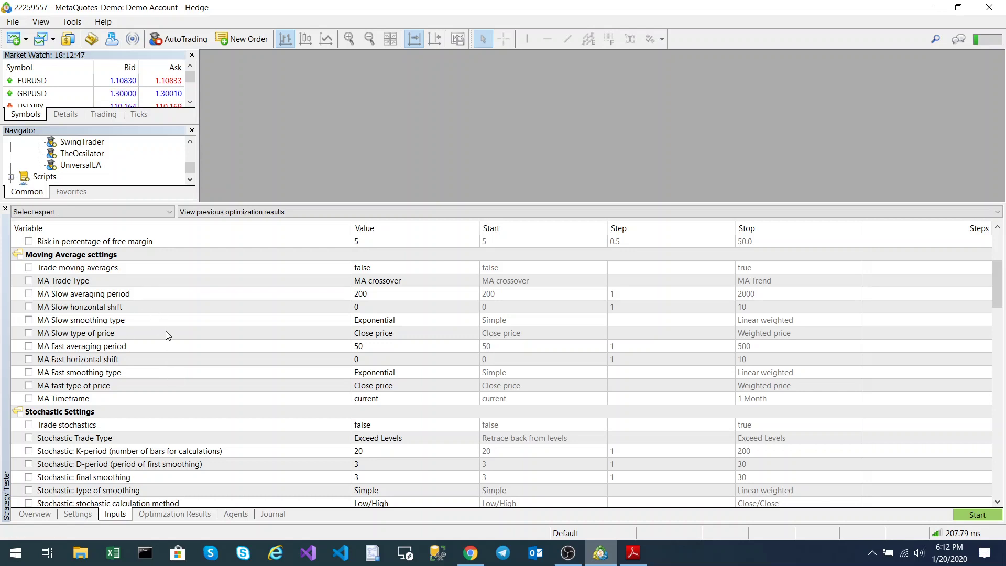
left_click(416, 284)
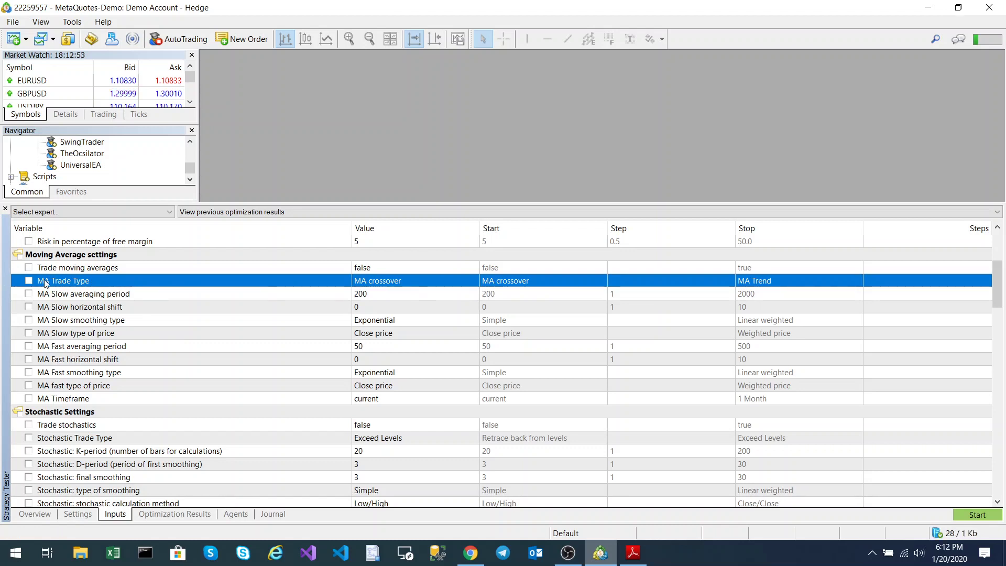
left_click(438, 283)
left_click(438, 283)
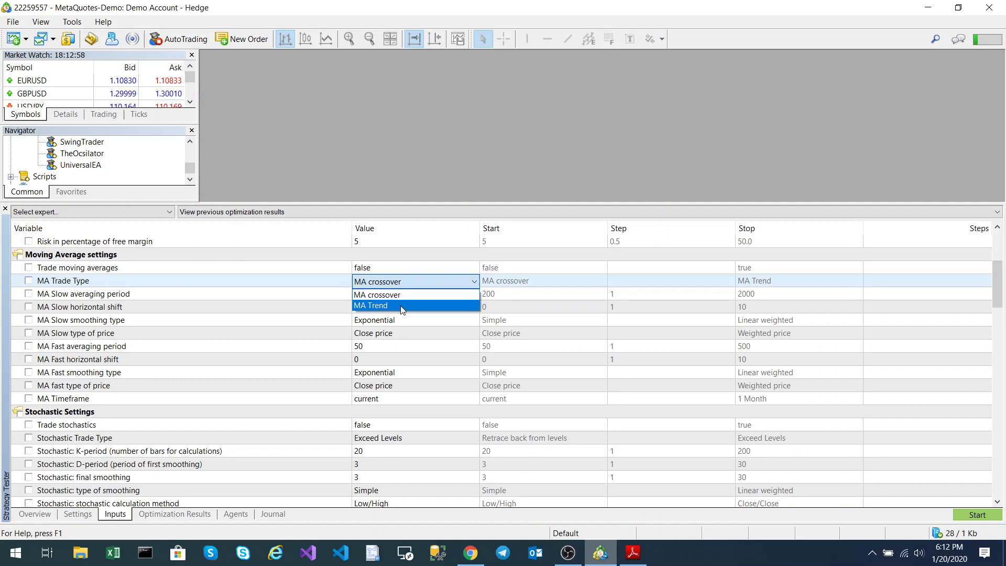
left_click(191, 297)
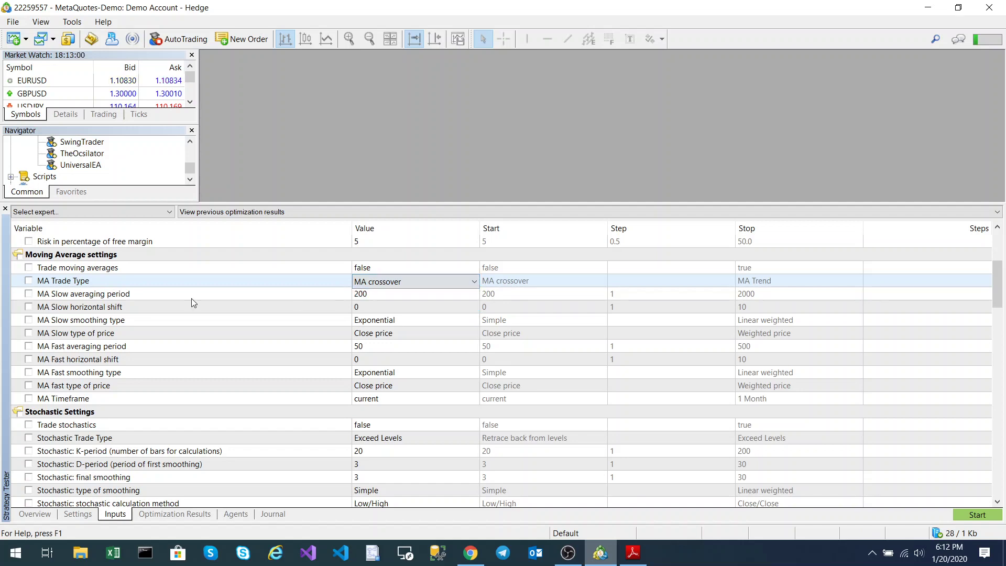
scroll(274, 332, "down", 1)
scroll(402, 346, "up", 1)
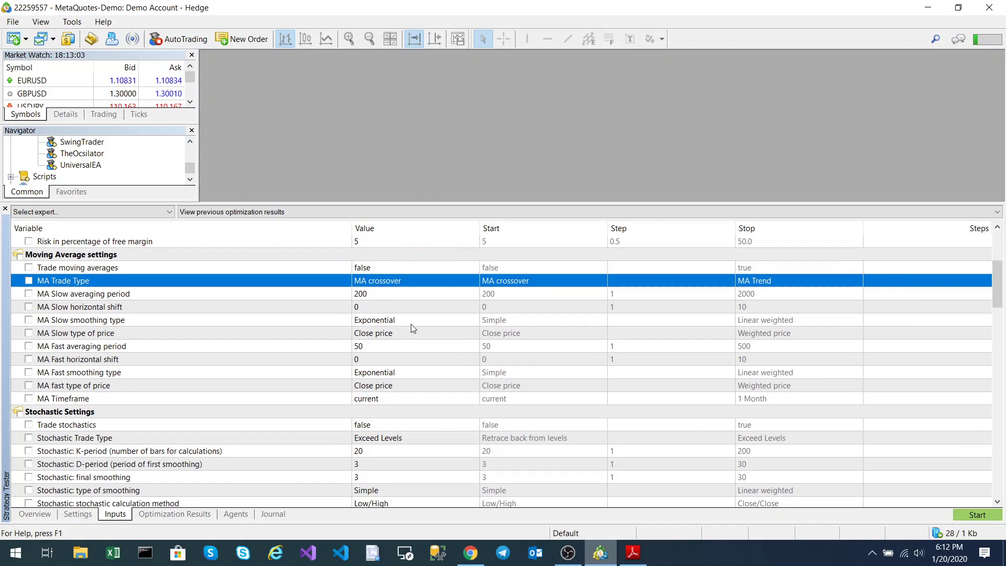
scroll(413, 341, "down", 1)
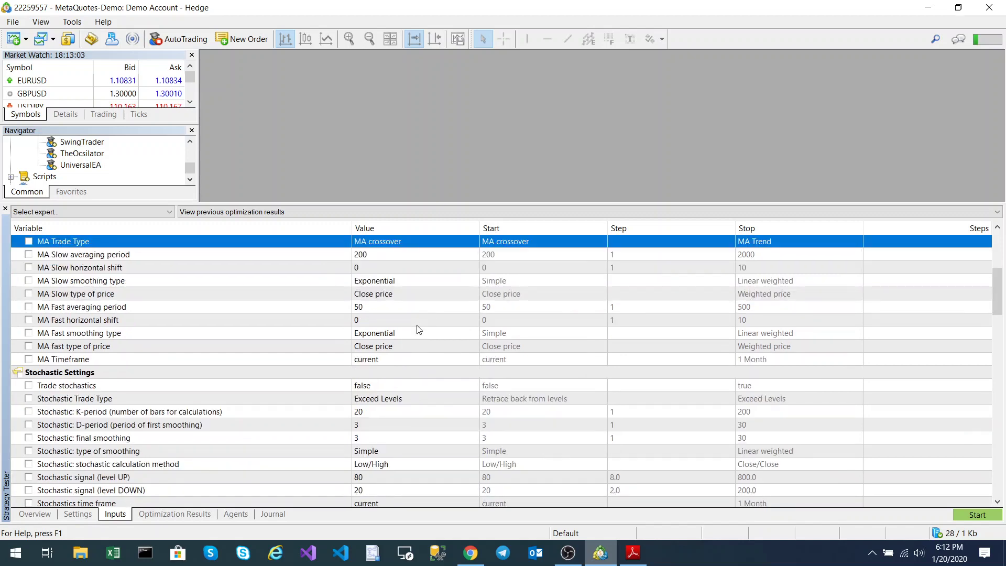
scroll(418, 328, "down", 3)
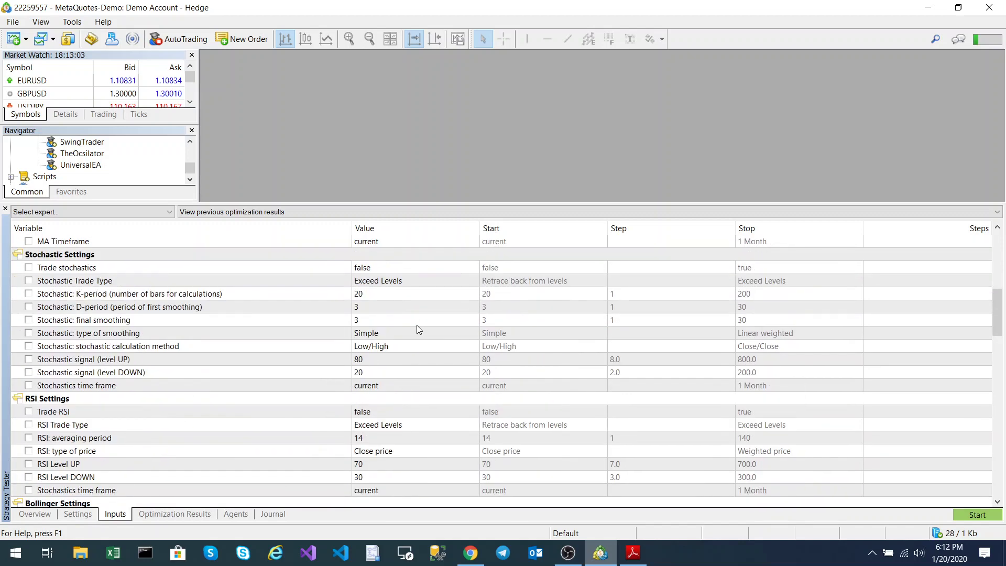
left_click(412, 285)
left_click(411, 285)
left_click(412, 286)
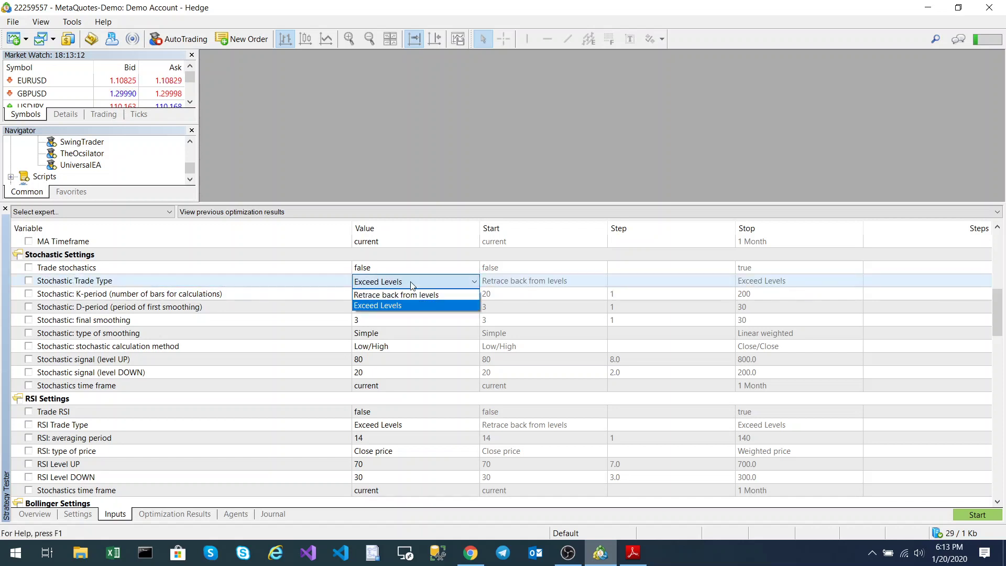
left_click(412, 285)
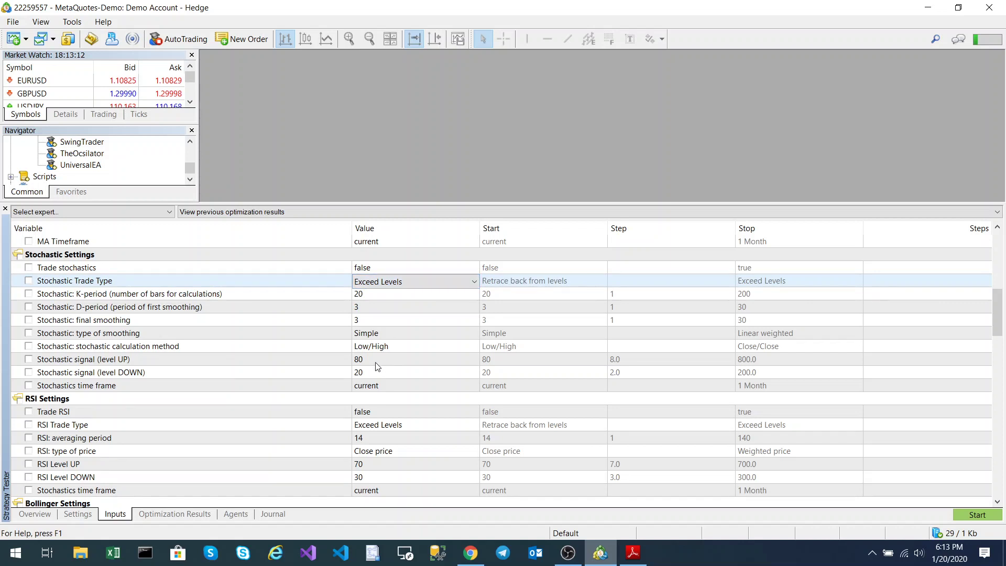
left_click(413, 286)
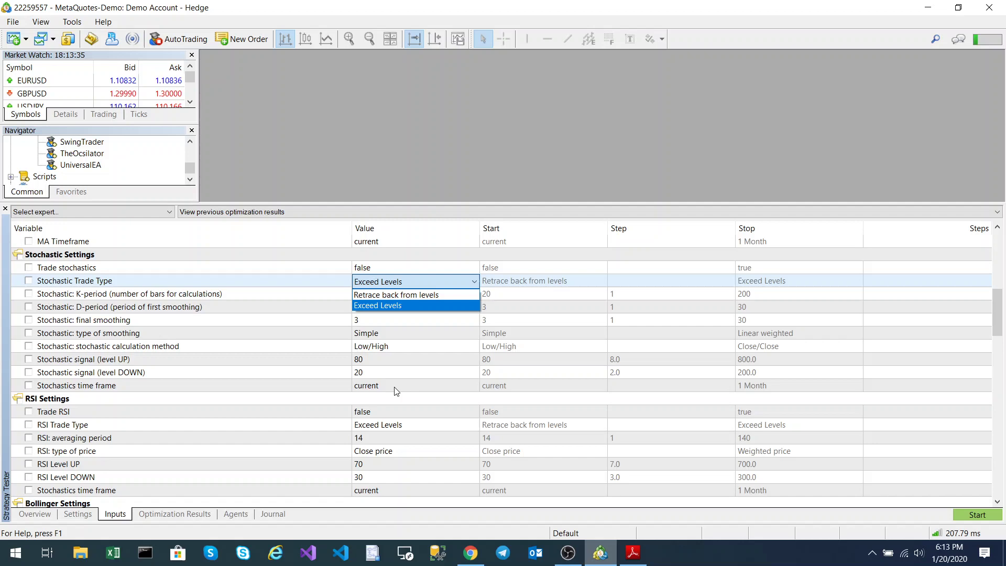
left_click(402, 369)
scroll(442, 368, "down", 2)
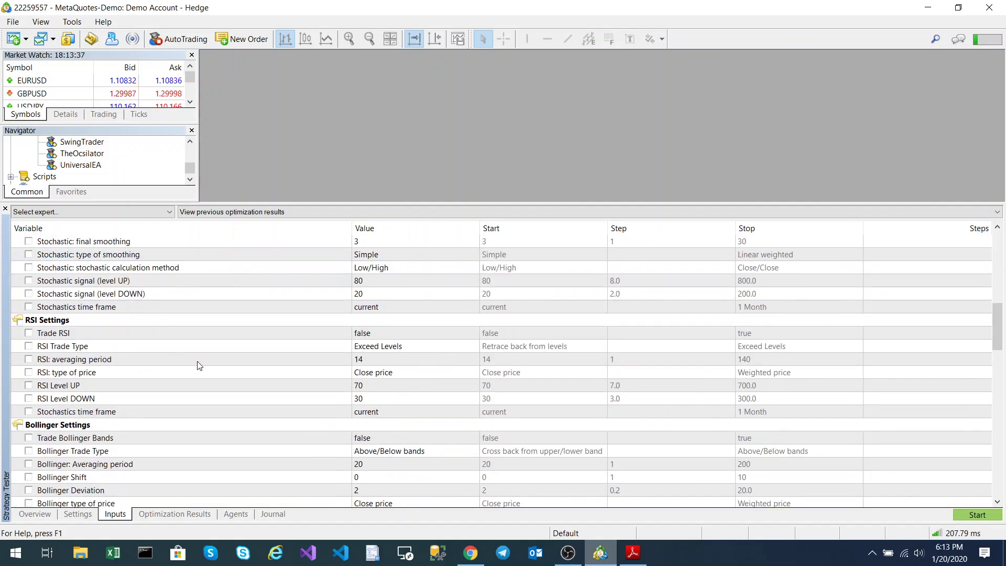
scroll(275, 389, "down", 1)
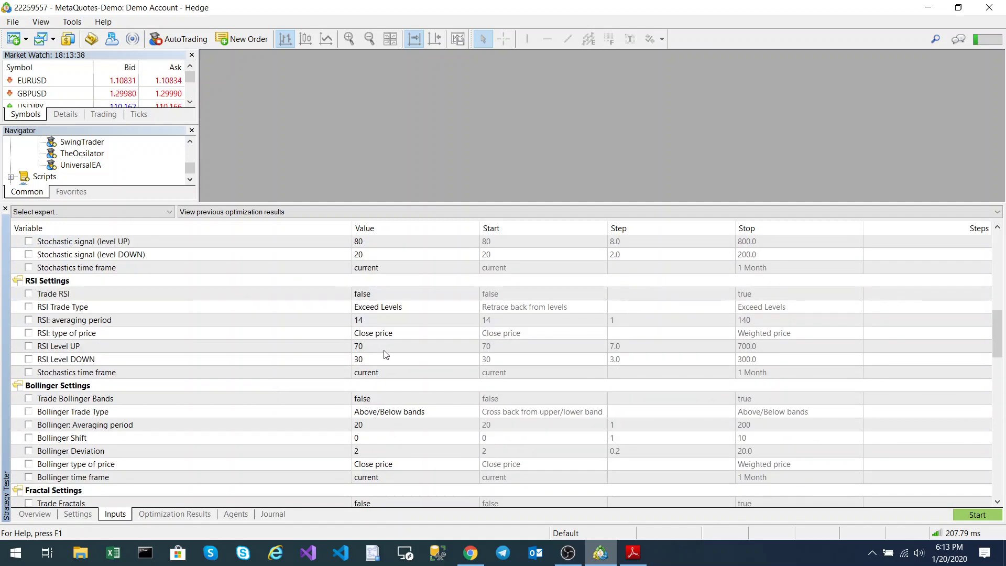
left_click(415, 313)
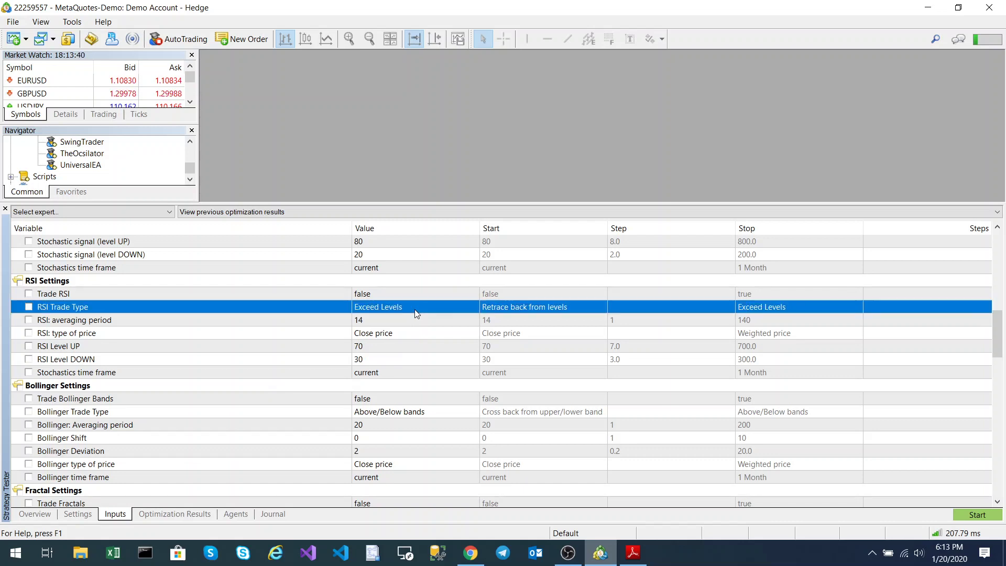
left_click(414, 309)
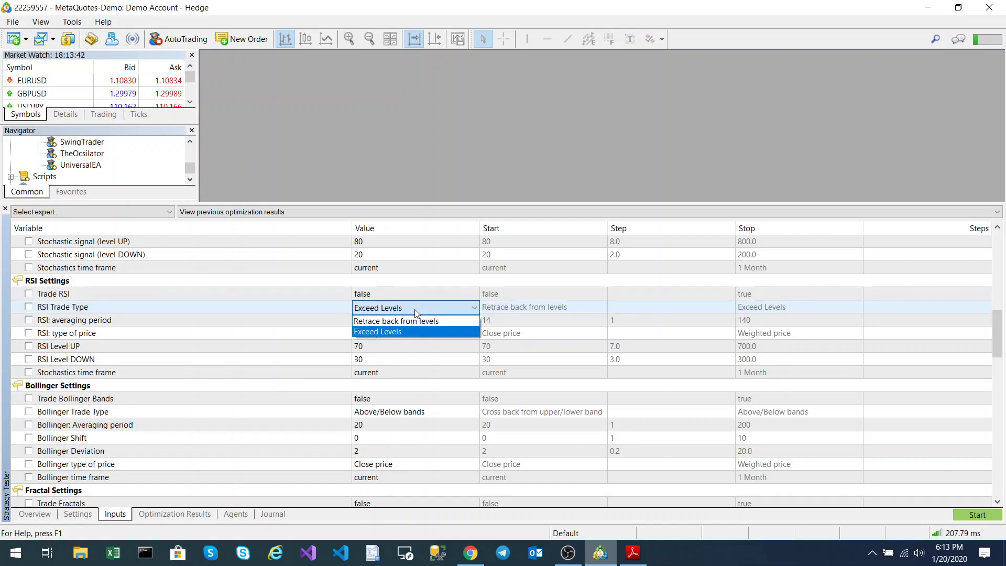
left_click(389, 332)
scroll(409, 376, "down", 2)
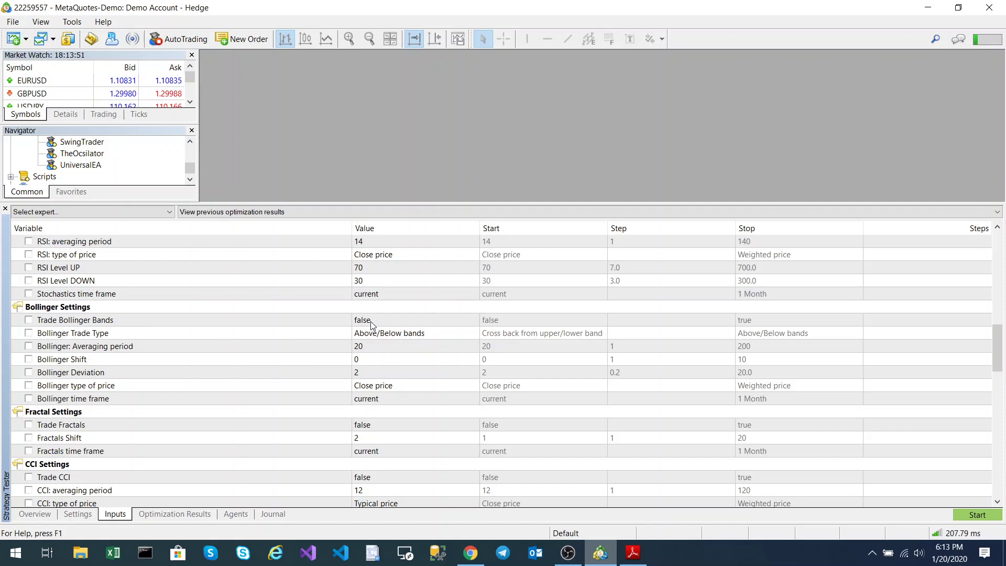
scroll(393, 326, "up", 2)
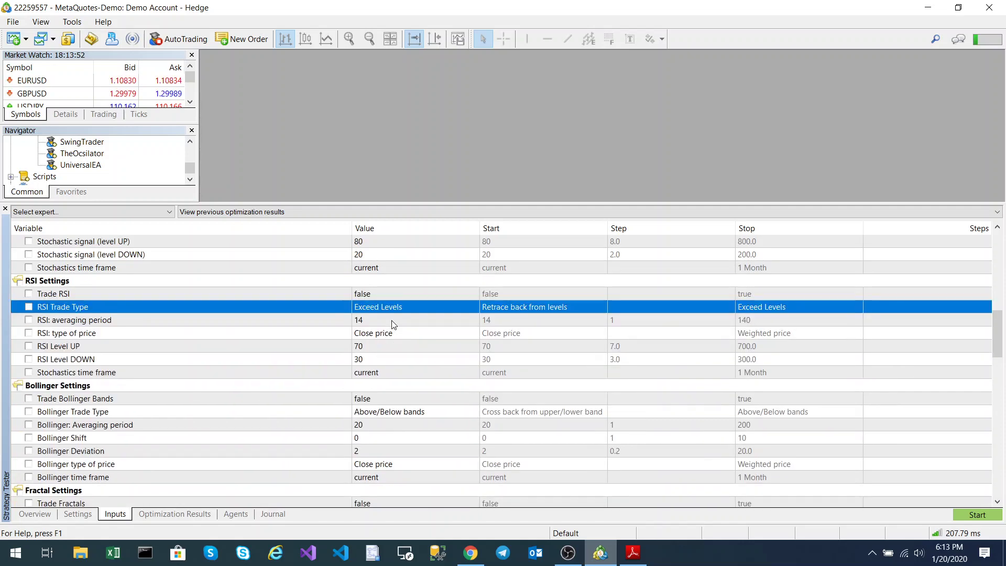
left_click(382, 293)
left_click(382, 293)
left_click(381, 293)
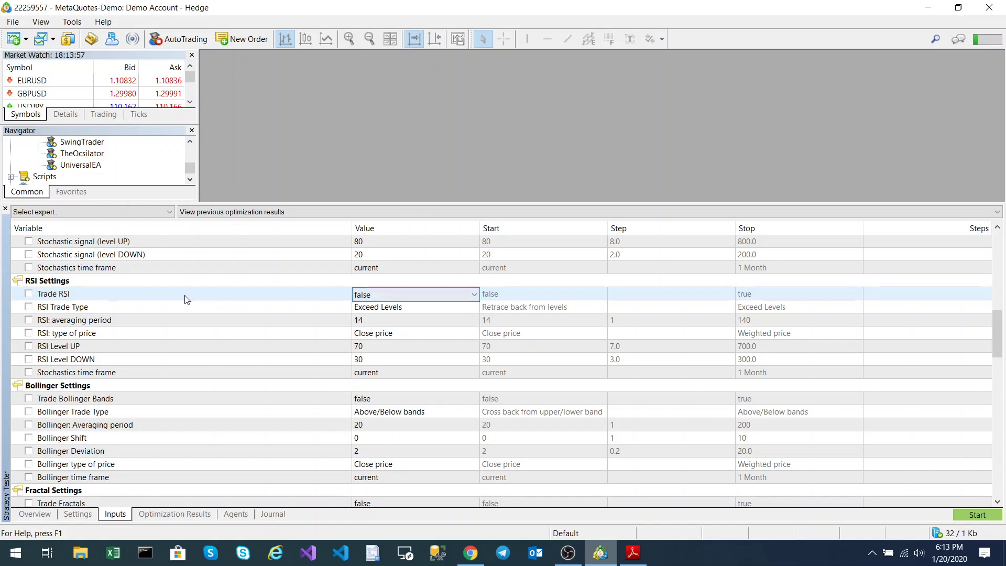
left_click(382, 294)
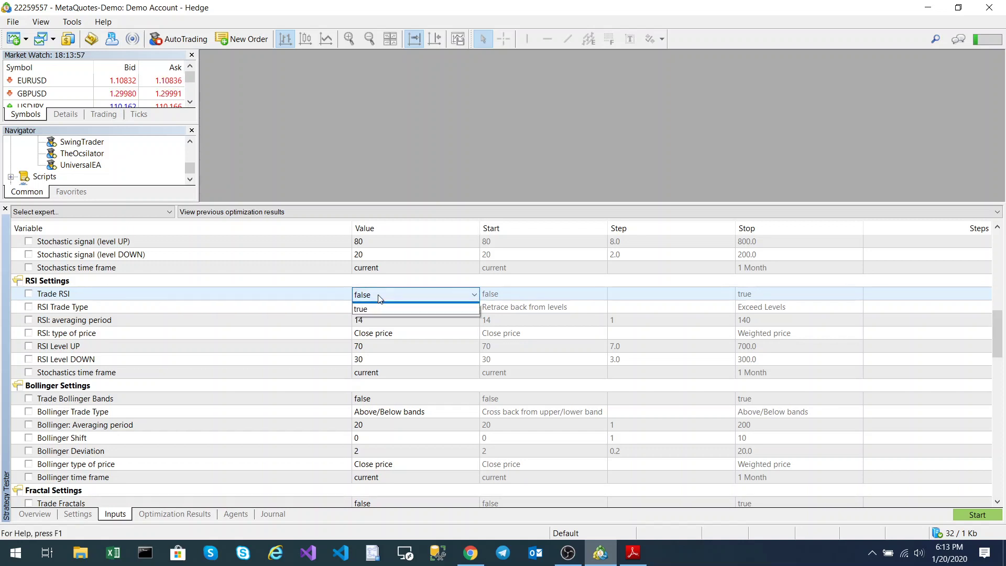
left_click(373, 294)
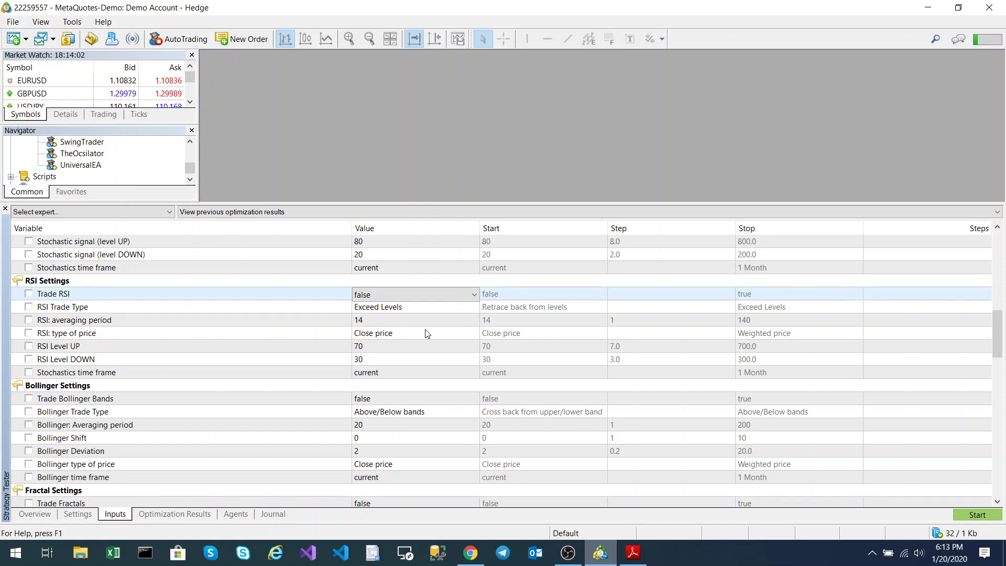
Step: Change Bollinger Trade Type from Above/Below bands to 'Cross back from upper/lower band'
scroll(427, 334, "down", 3)
scroll(427, 334, "up", 2)
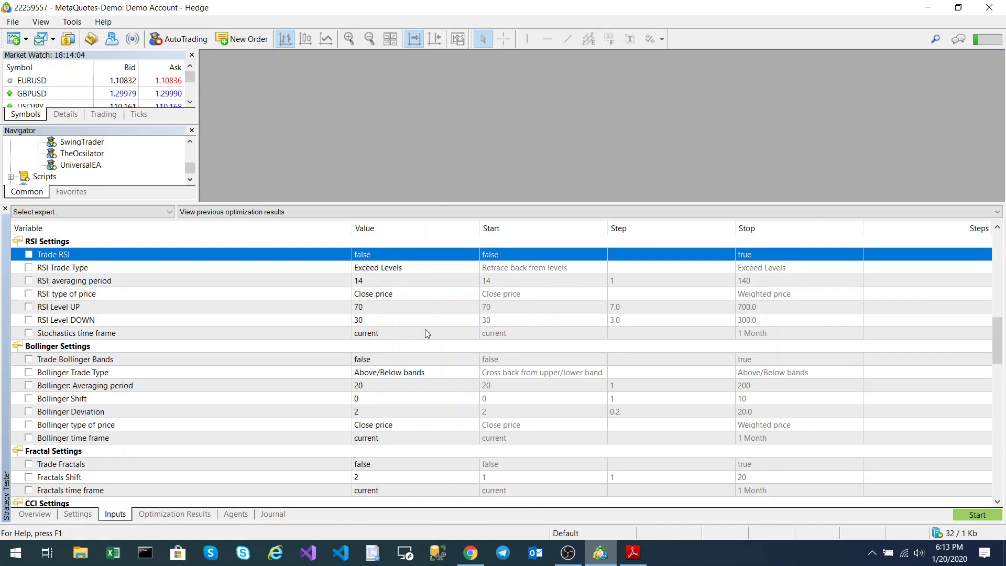
scroll(425, 329, "up", 2)
scroll(425, 329, "down", 2)
scroll(424, 328, "down", 1)
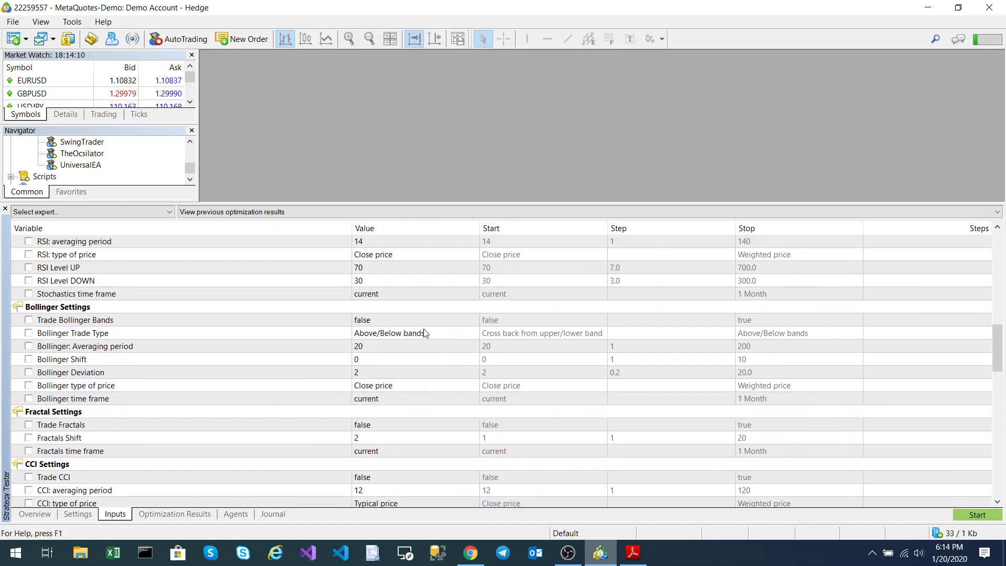
scroll(416, 342, "down", 1)
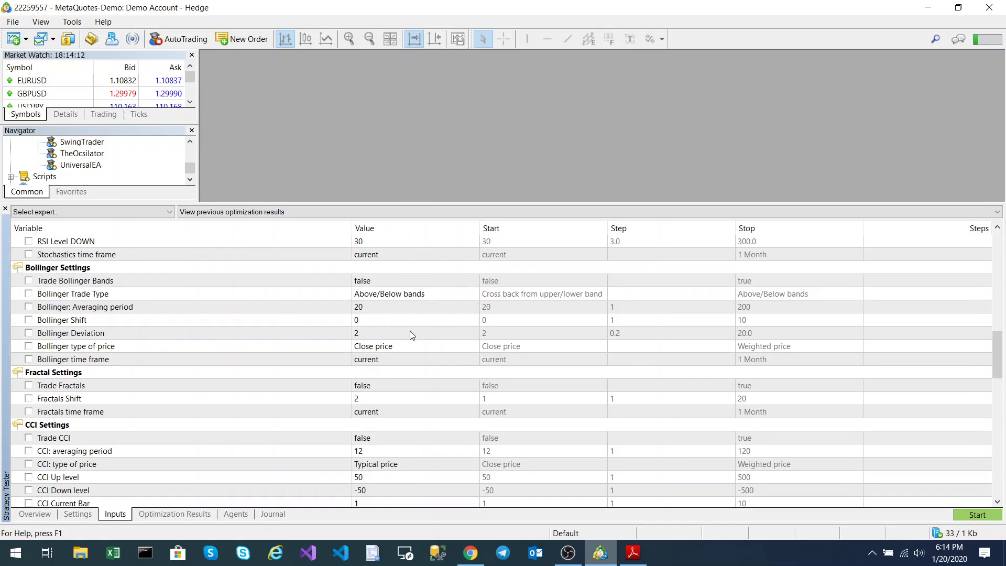
left_click(404, 297)
left_click(405, 296)
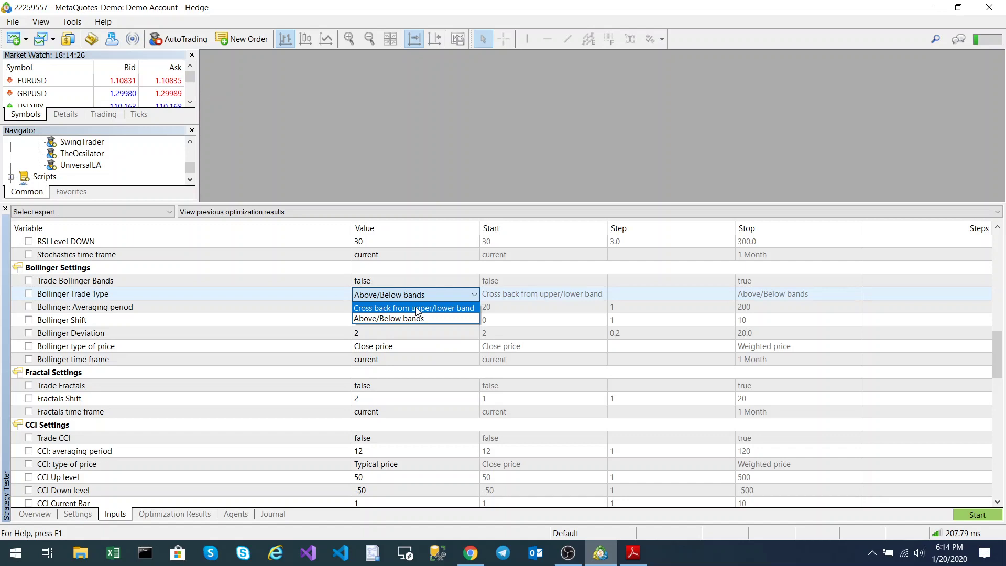
left_click(416, 307)
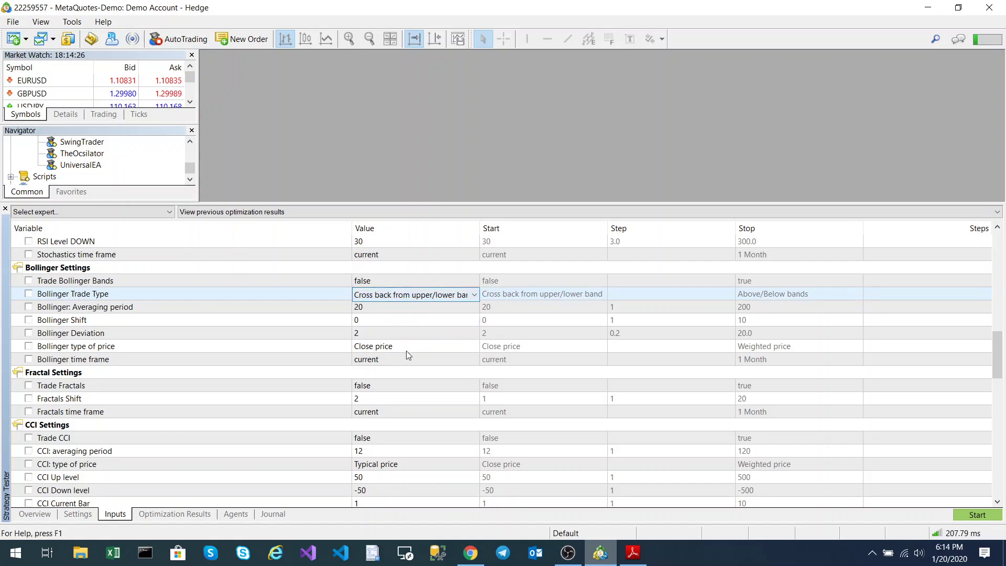
scroll(407, 351, "down", 1)
scroll(409, 355, "down", 1)
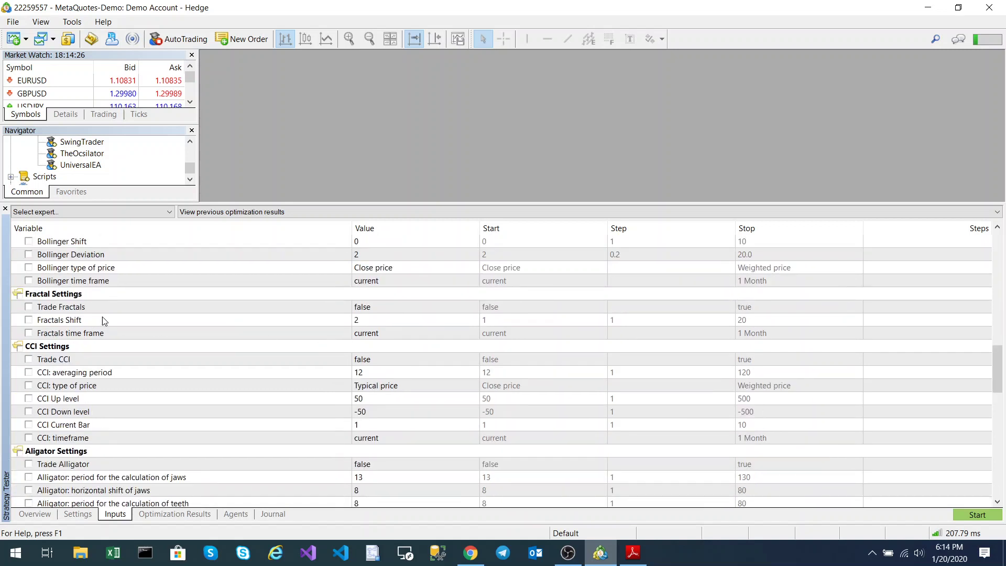
double_click(395, 321)
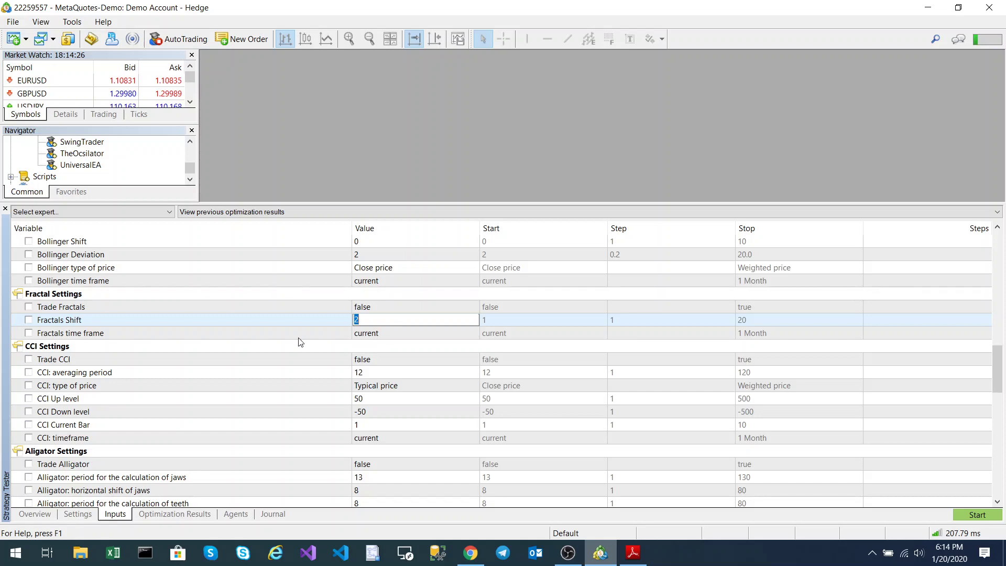
left_click(431, 337)
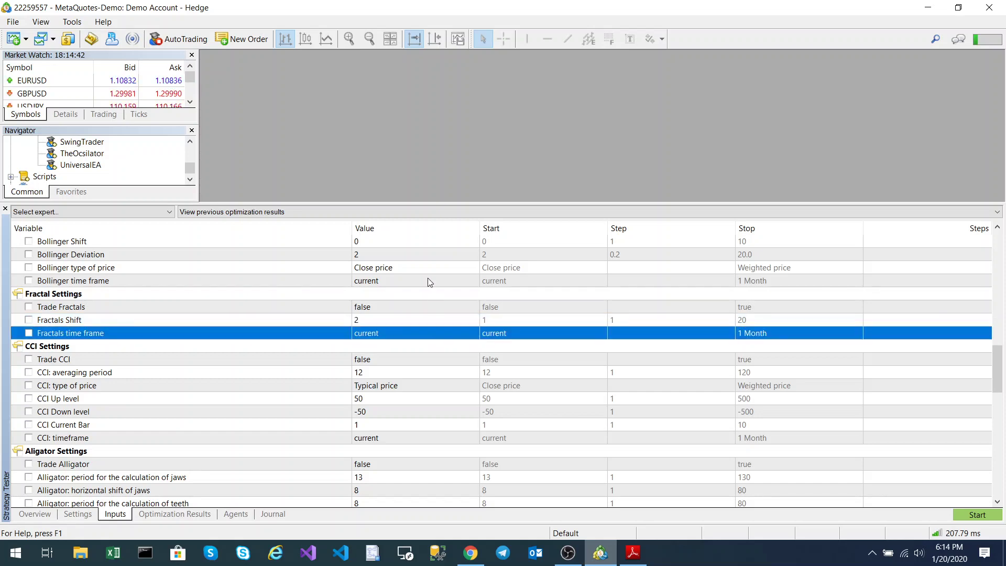
scroll(430, 297, "up", 8)
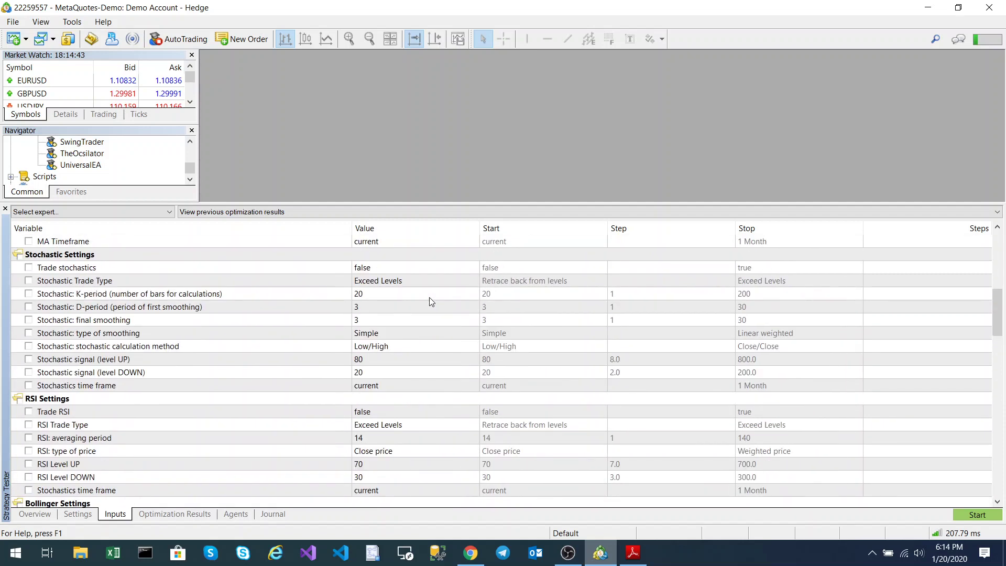
scroll(430, 297, "down", 4)
scroll(429, 297, "down", 2)
scroll(429, 297, "down", 2)
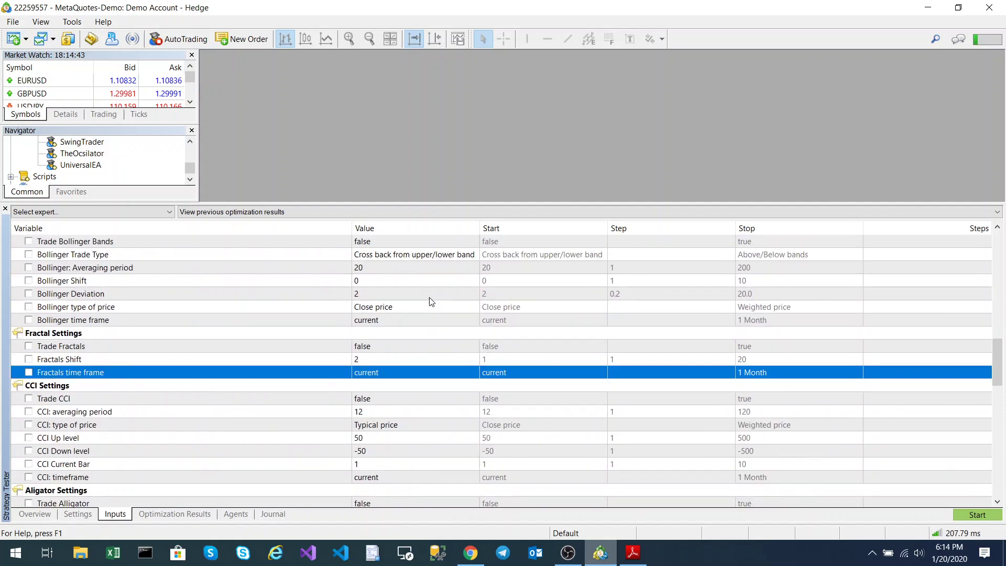
scroll(430, 297, "down", 1)
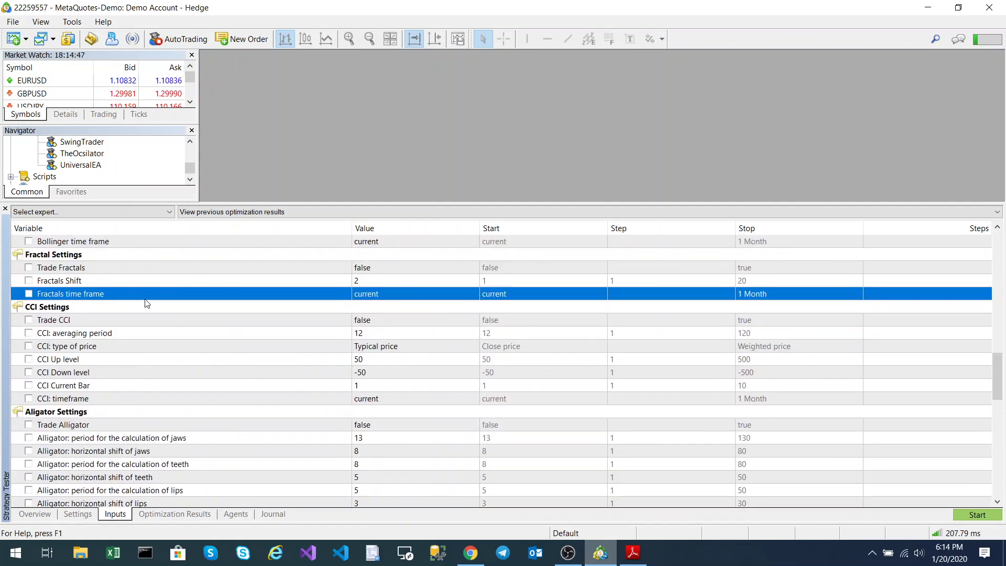
left_click(378, 283)
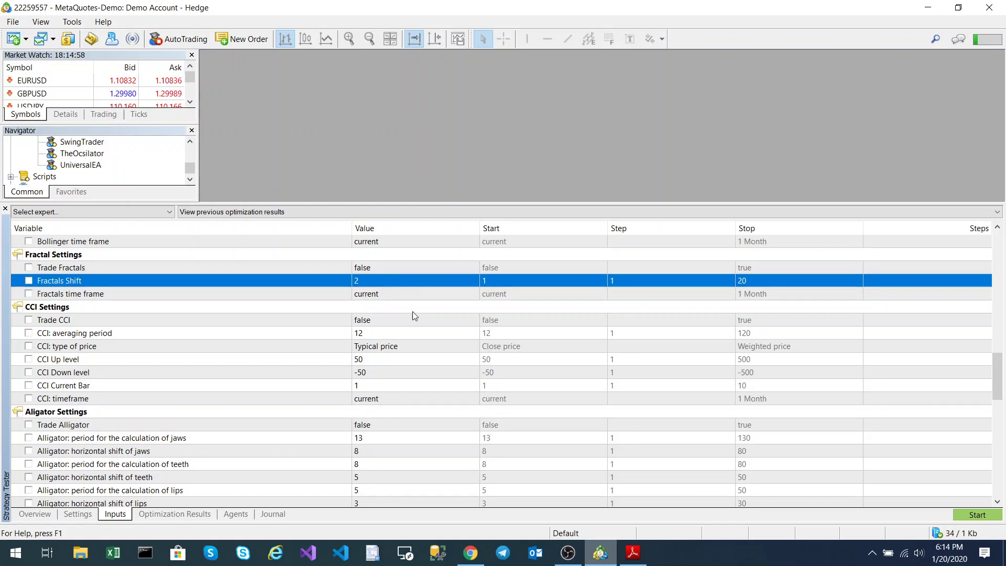
Step: Open the CCI Up level value for editing and leave it unchanged
scroll(413, 313, "down", 1)
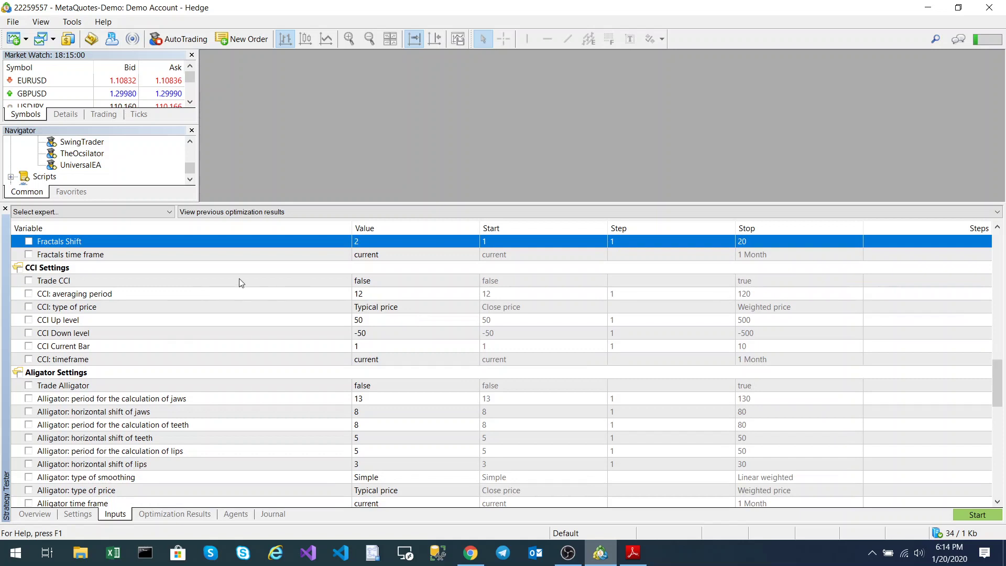
scroll(471, 296, "down", 1)
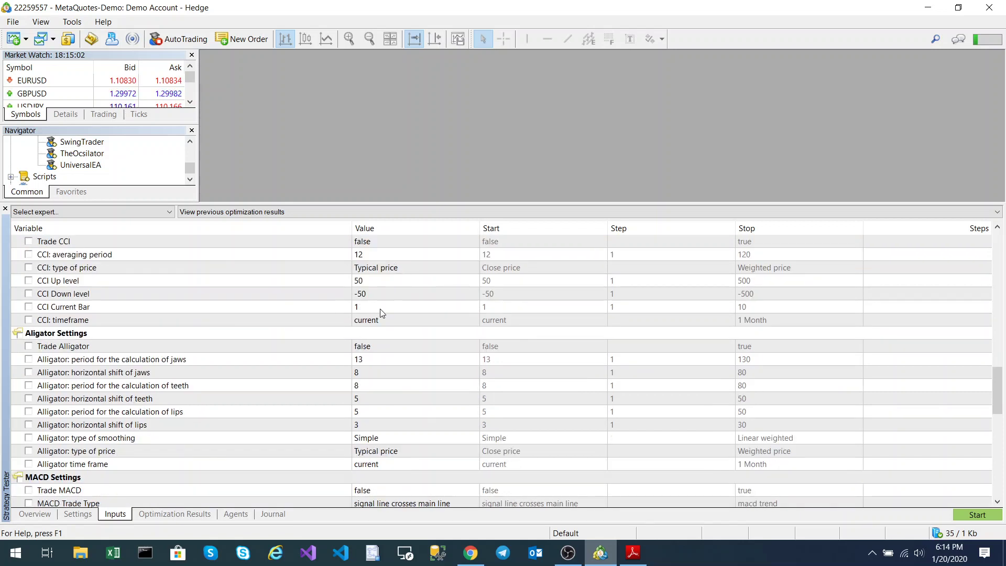
double_click(375, 285)
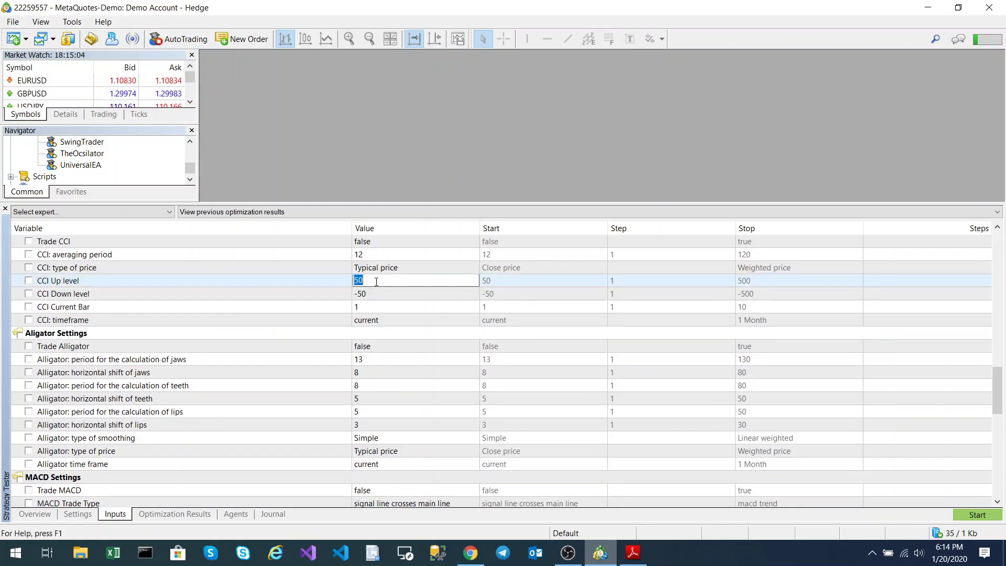
left_click(380, 295)
left_click(386, 280)
key("Return")
left_click(408, 271)
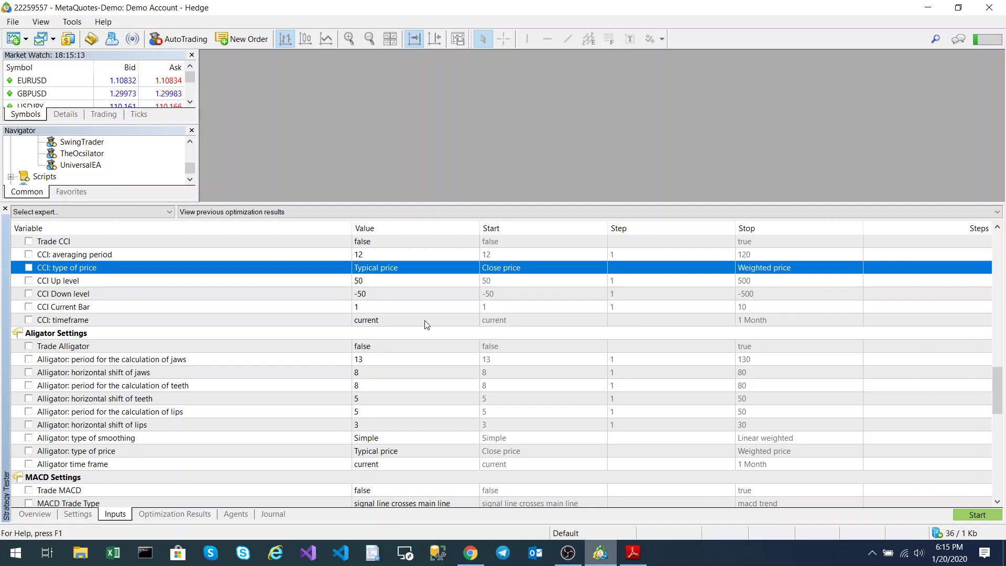
Step: Set MACD Trade Type to 'macd trend' instead of signal line crosses main line
scroll(426, 324, "down", 2)
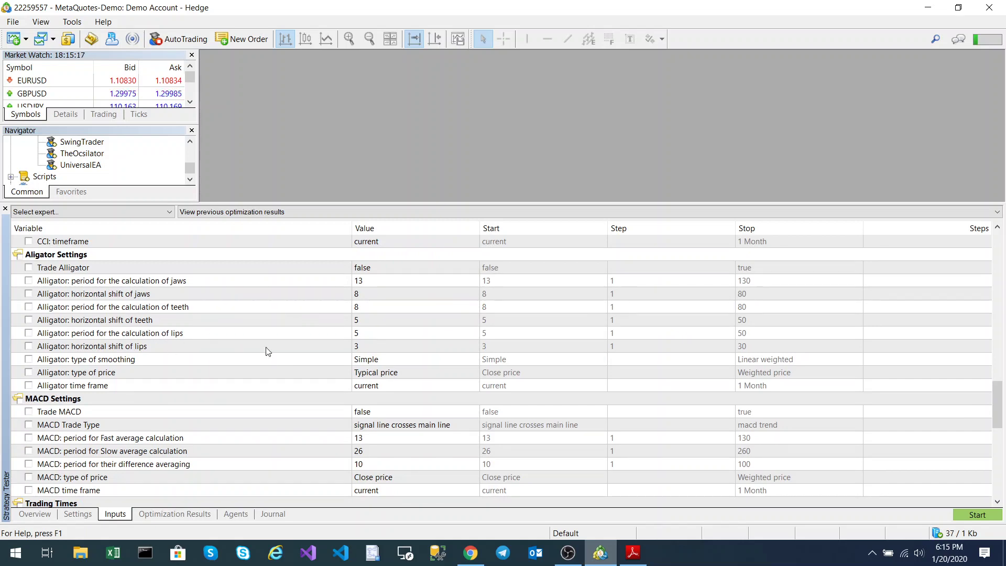
scroll(268, 351, "up", 2)
scroll(268, 351, "up", 10)
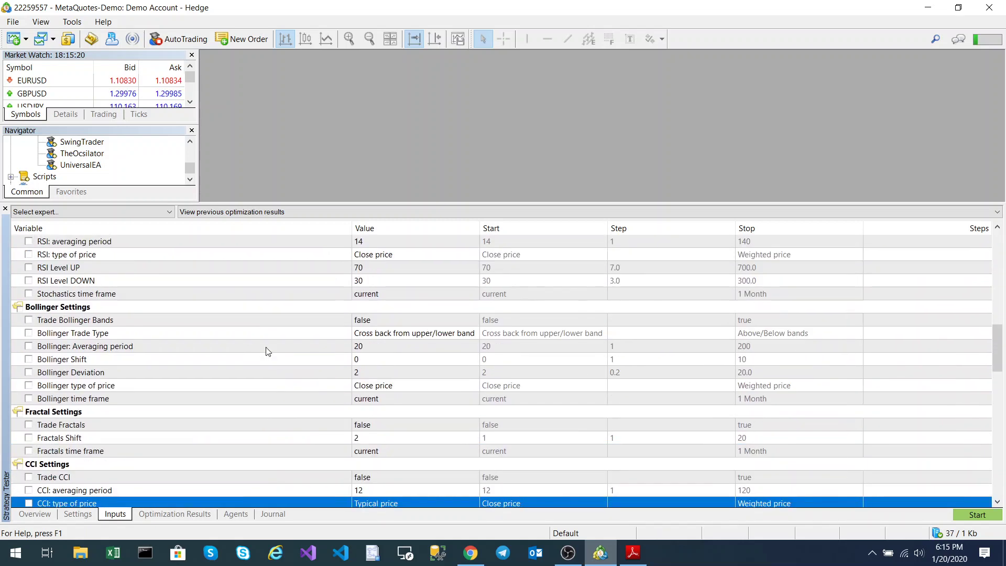
scroll(267, 351, "up", 5)
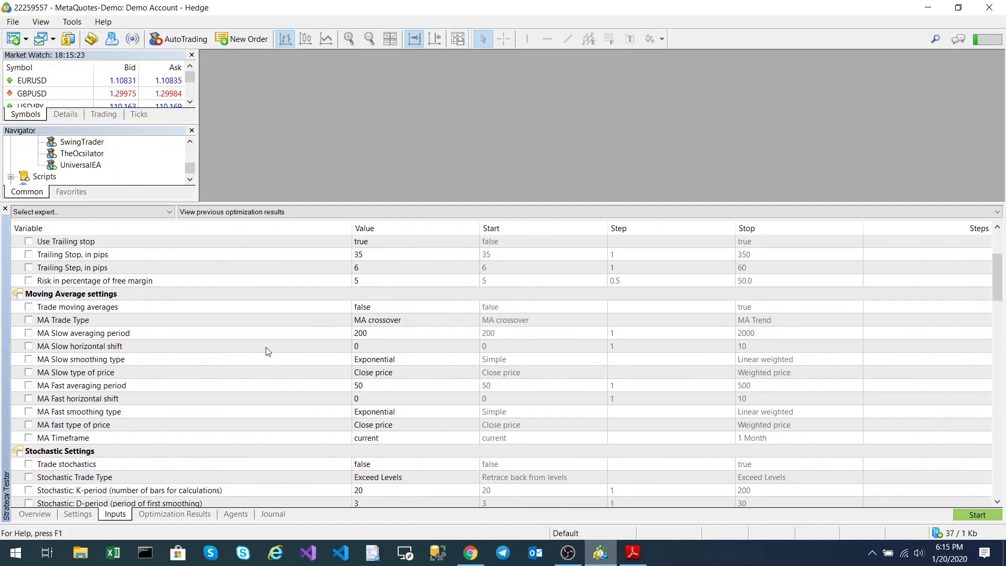
scroll(341, 363, "down", 12)
scroll(343, 367, "down", 6)
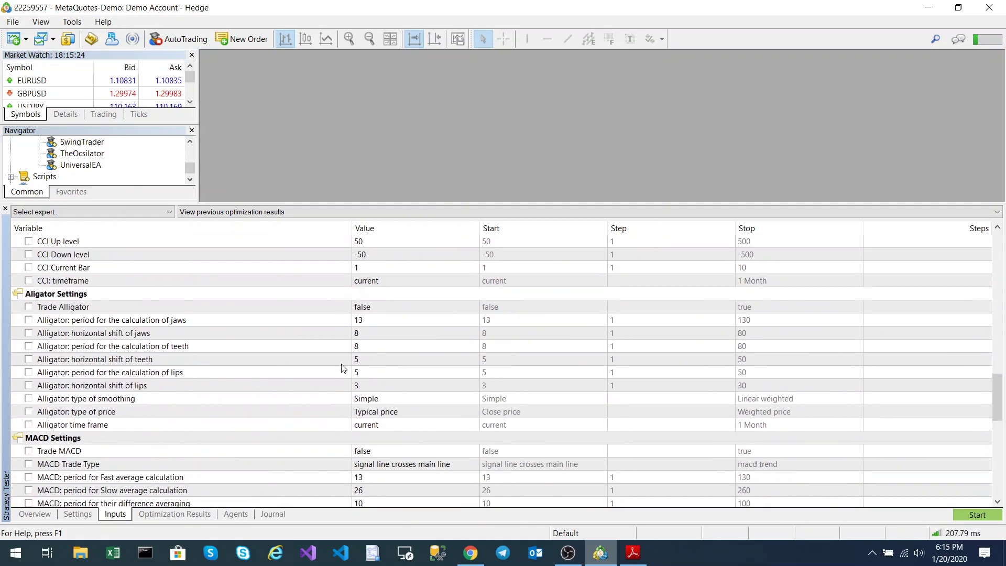
scroll(343, 368, "down", 2)
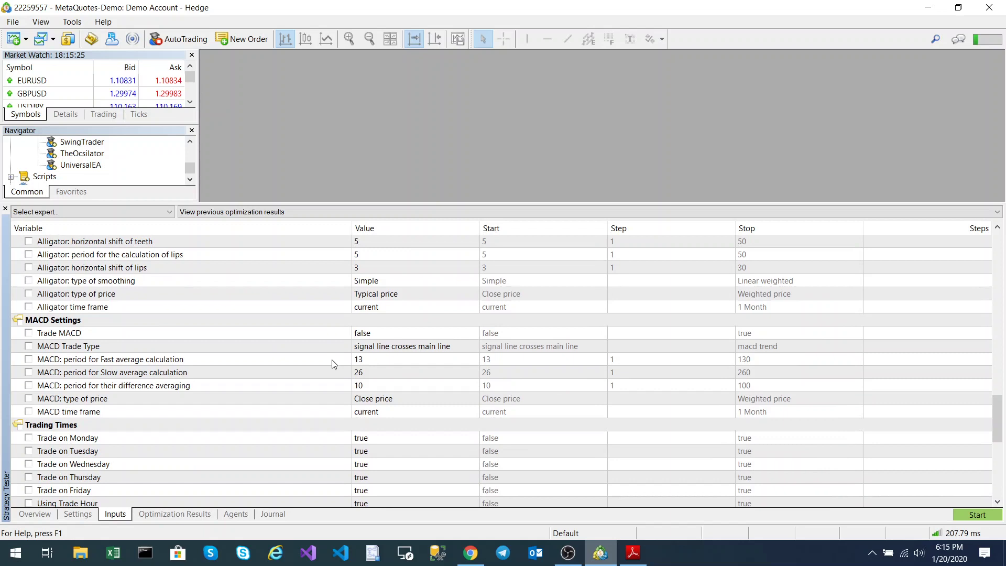
scroll(332, 364, "down", 1)
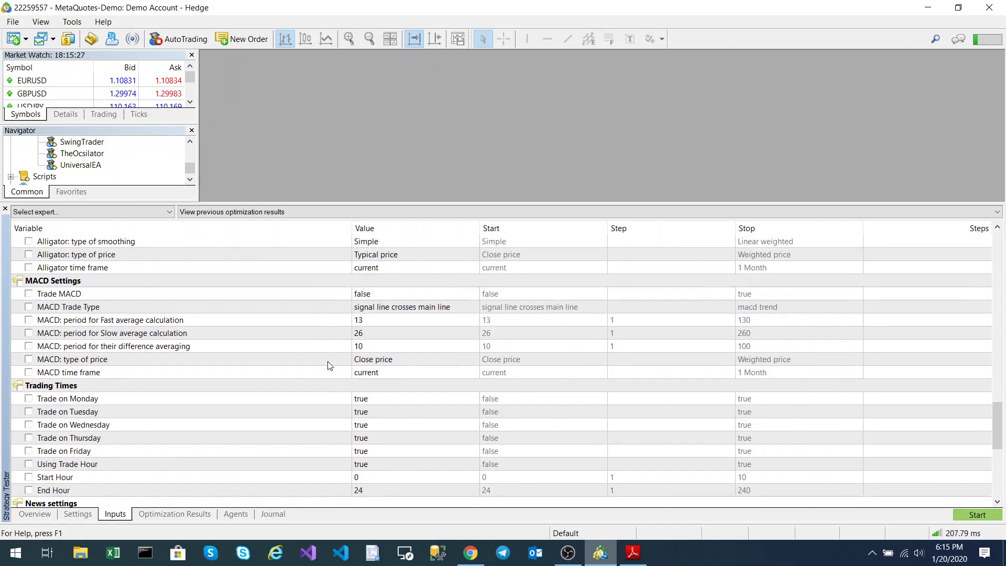
left_click(415, 310)
left_click(414, 310)
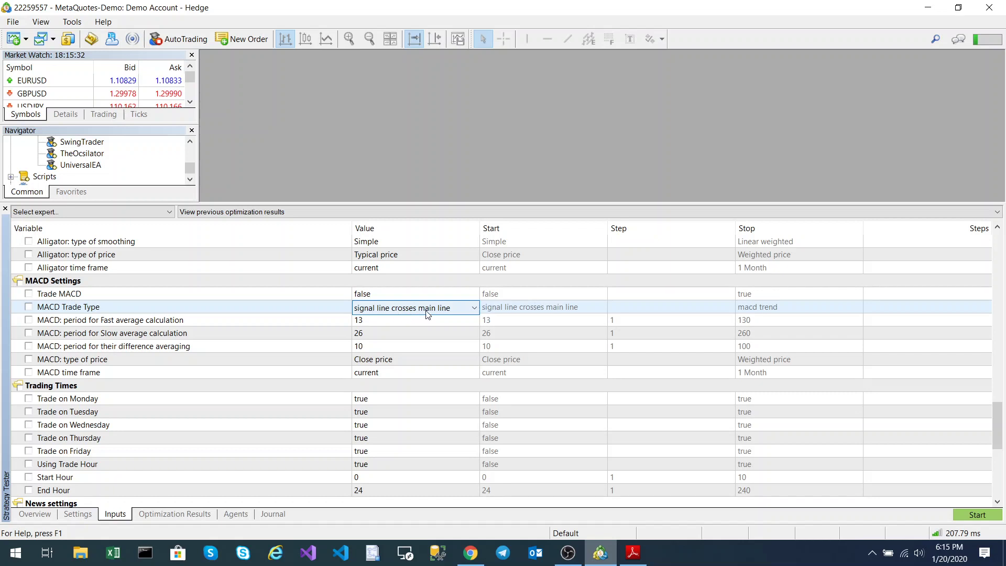
left_click(426, 311)
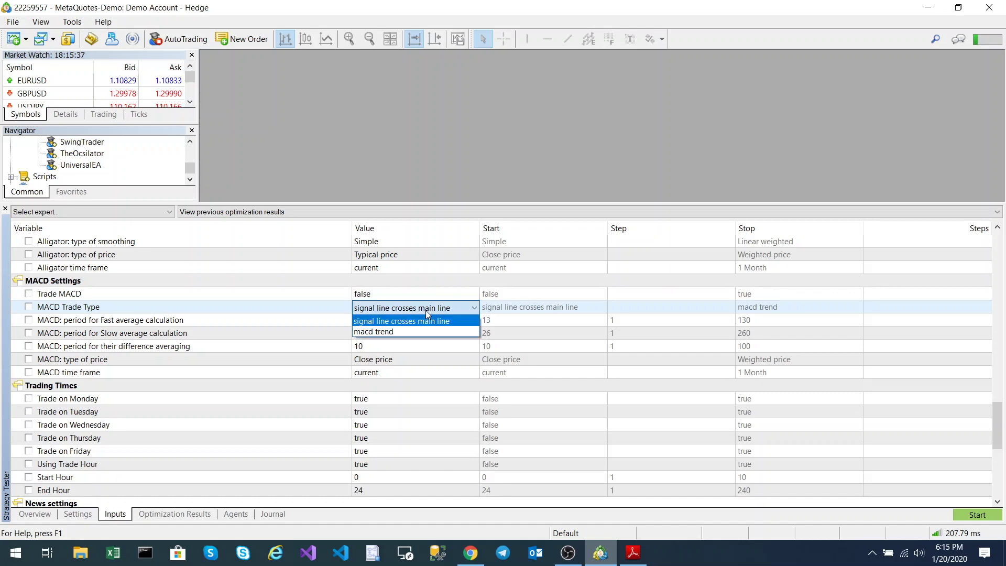
left_click(404, 330)
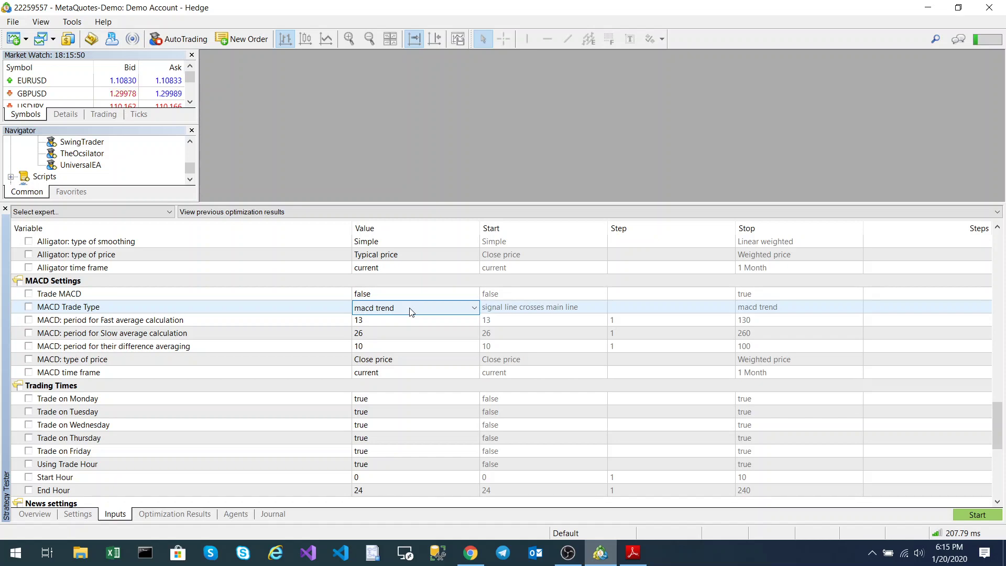
scroll(428, 346, "down", 3)
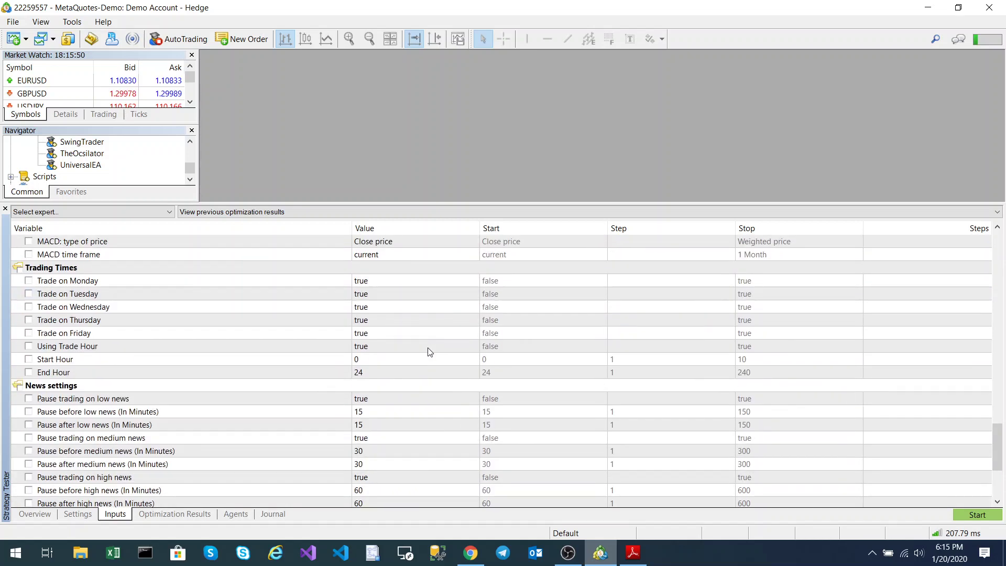
scroll(428, 348, "up", 3)
scroll(427, 347, "down", 3)
scroll(419, 363, "down", 4)
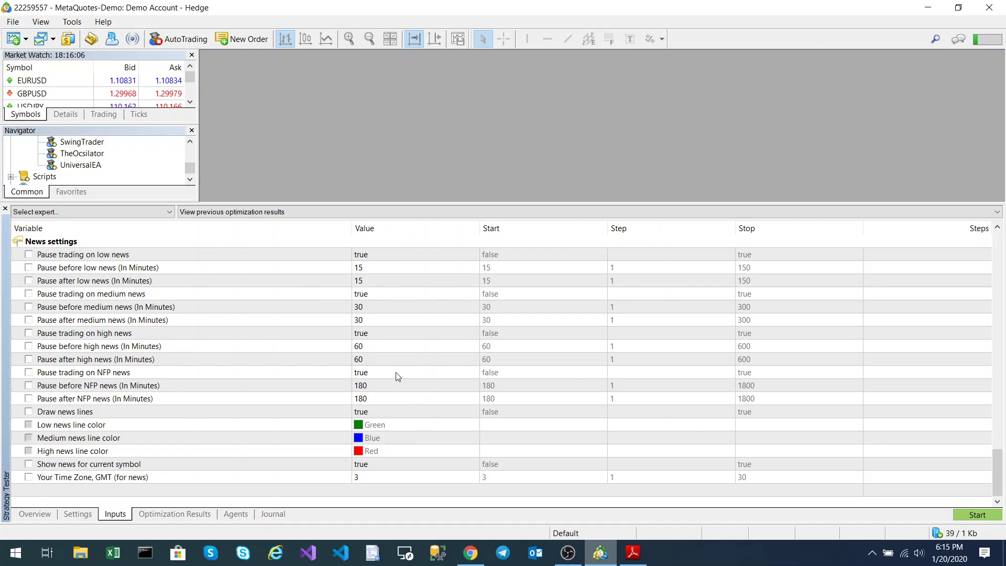
scroll(397, 376, "up", 20)
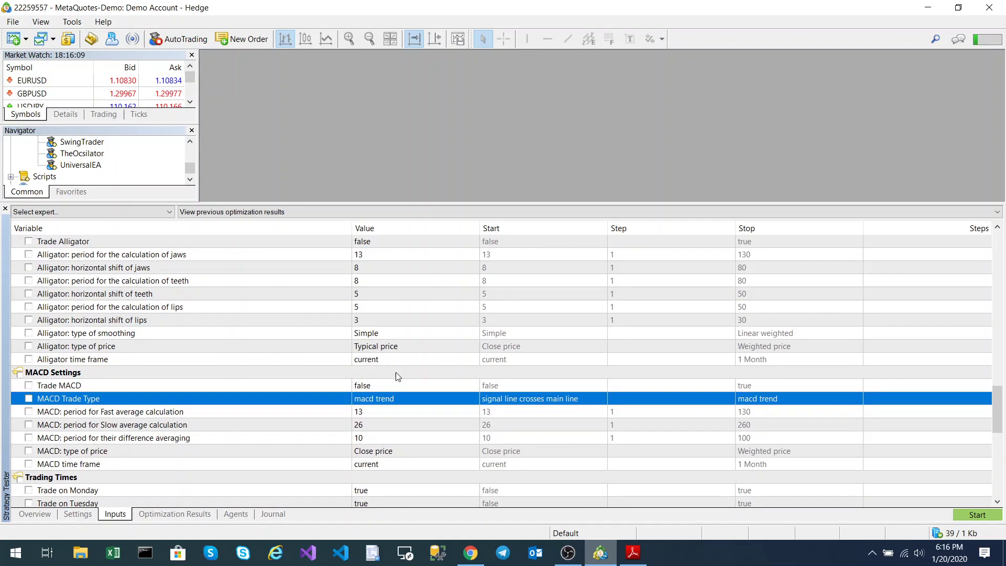
Step: Set Trade stochastics to true
scroll(398, 375, "up", 3)
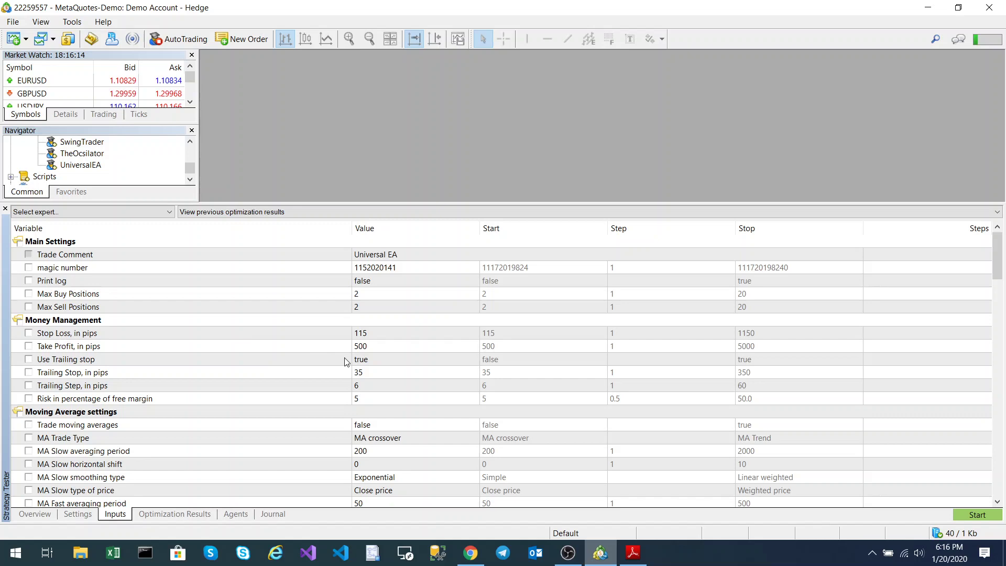
scroll(380, 362, "down", 1)
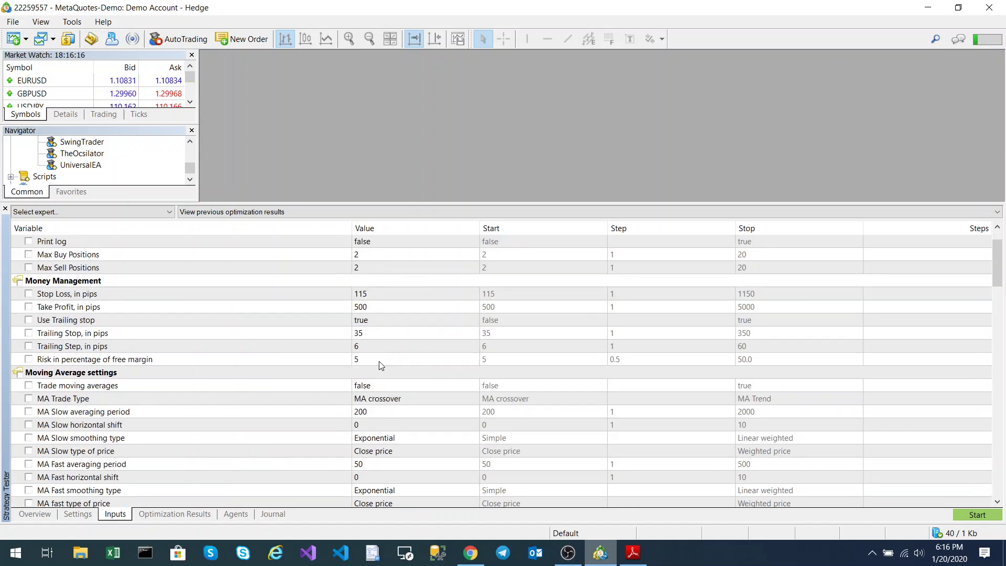
scroll(380, 361, "up", 1)
scroll(380, 364, "down", 3)
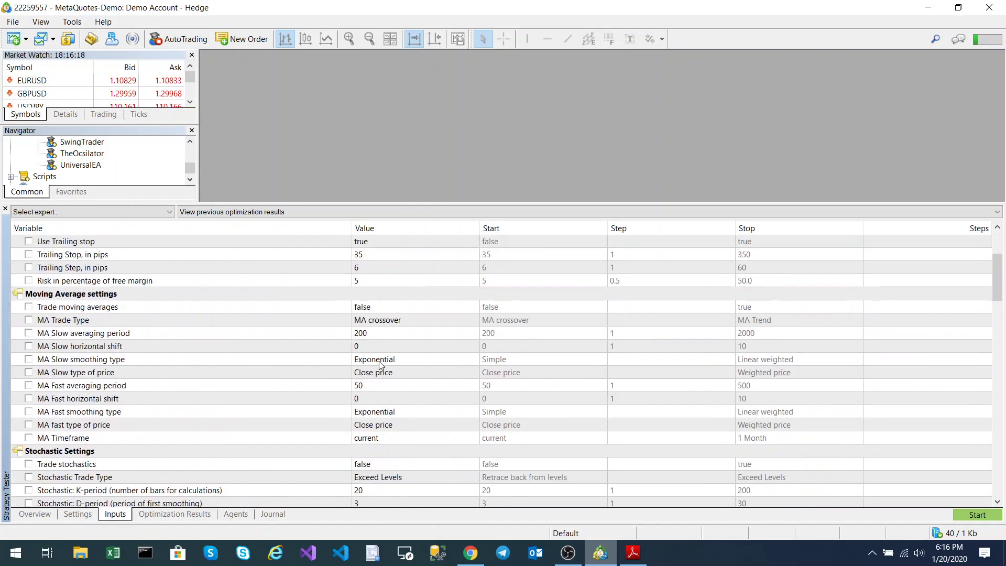
scroll(380, 365, "down", 4)
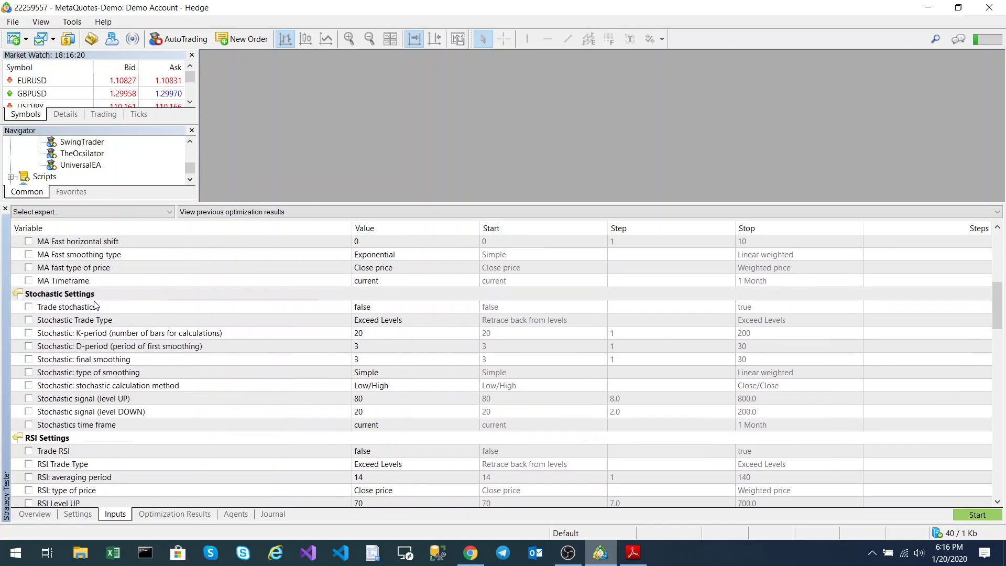
double_click(392, 313)
left_click(386, 330)
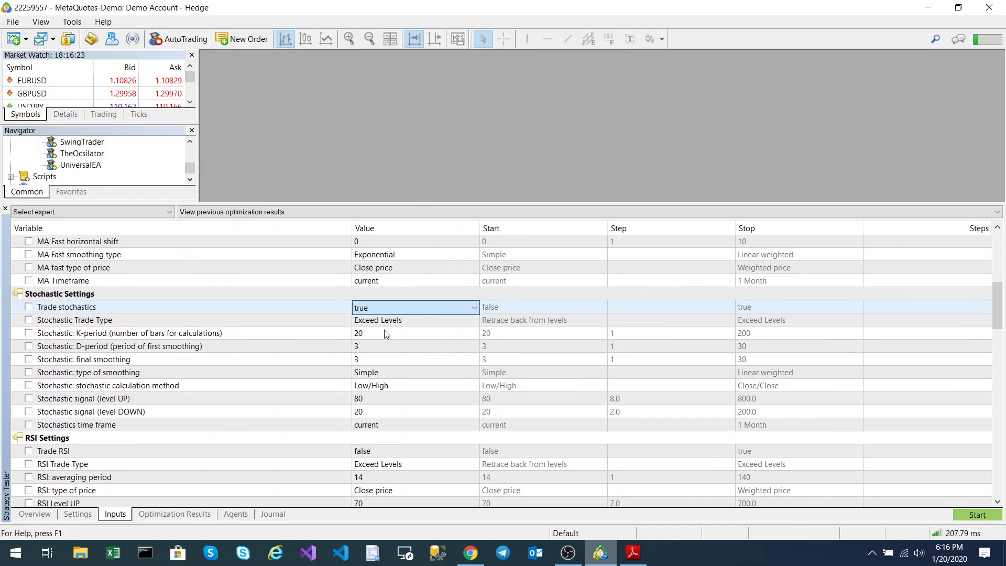
Step: Set Trade RSI to true
scroll(497, 355, "down", 2)
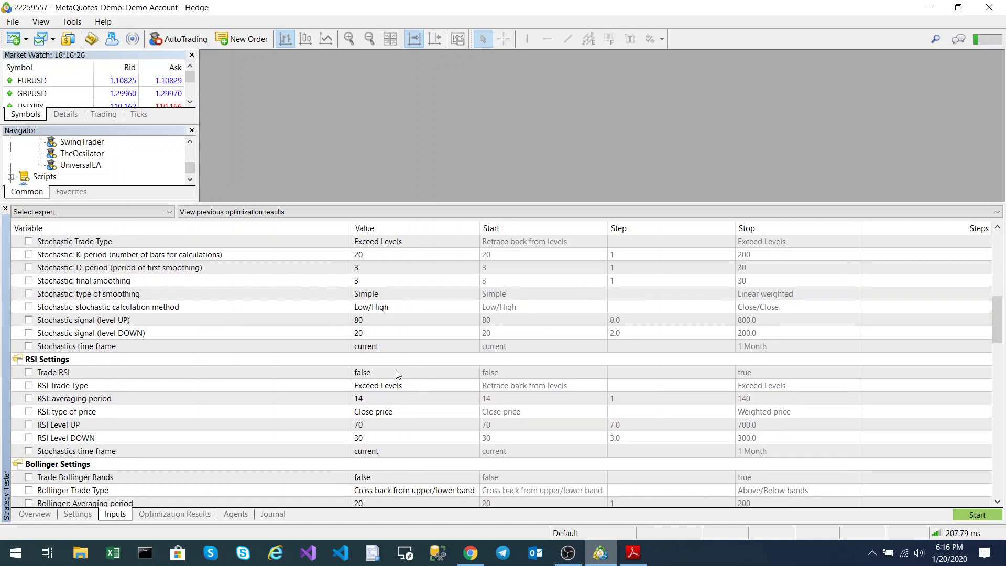
left_click(395, 372)
left_click(395, 373)
left_click(387, 396)
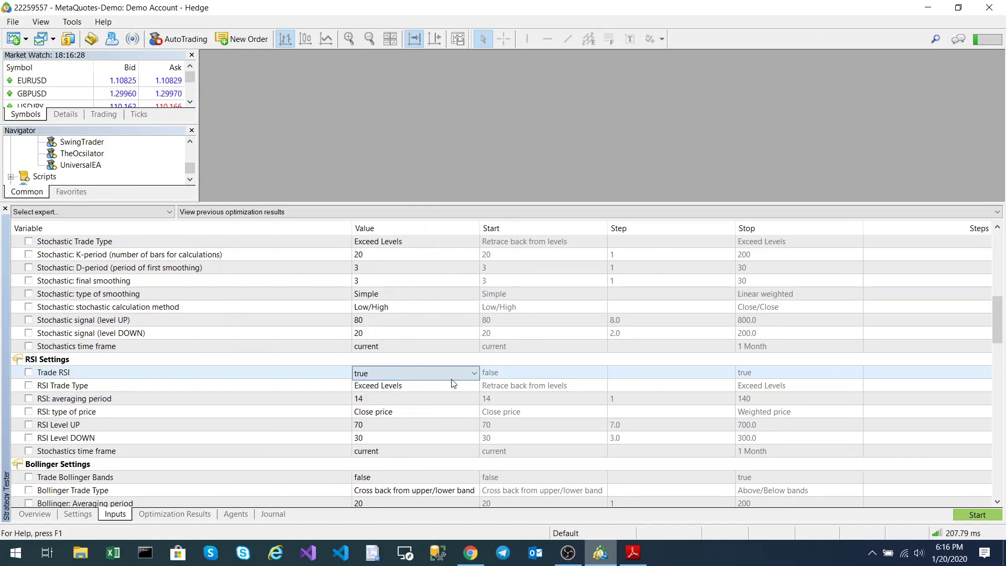
left_click(445, 416)
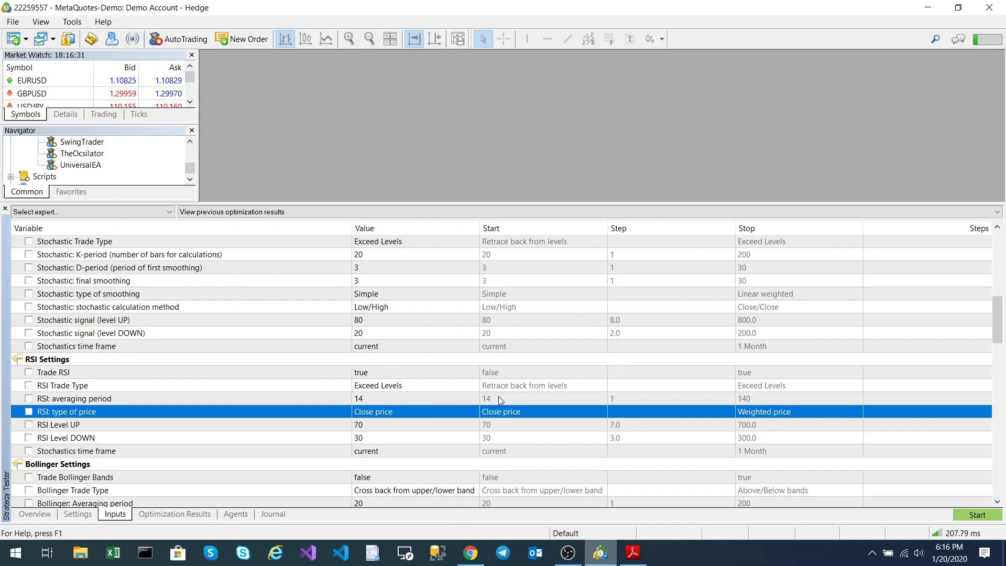
Step: Mark RSI Trade Type and Stochastic Trade Type for optimization (2 steps)
scroll(498, 397, "down", 15)
scroll(498, 398, "up", 20)
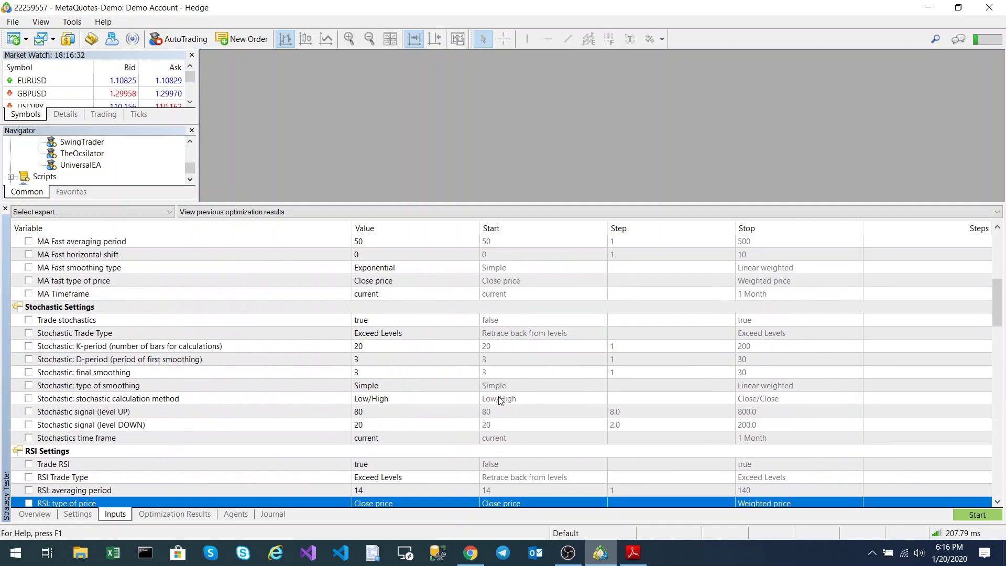
scroll(498, 398, "down", 6)
scroll(498, 396, "down", 5)
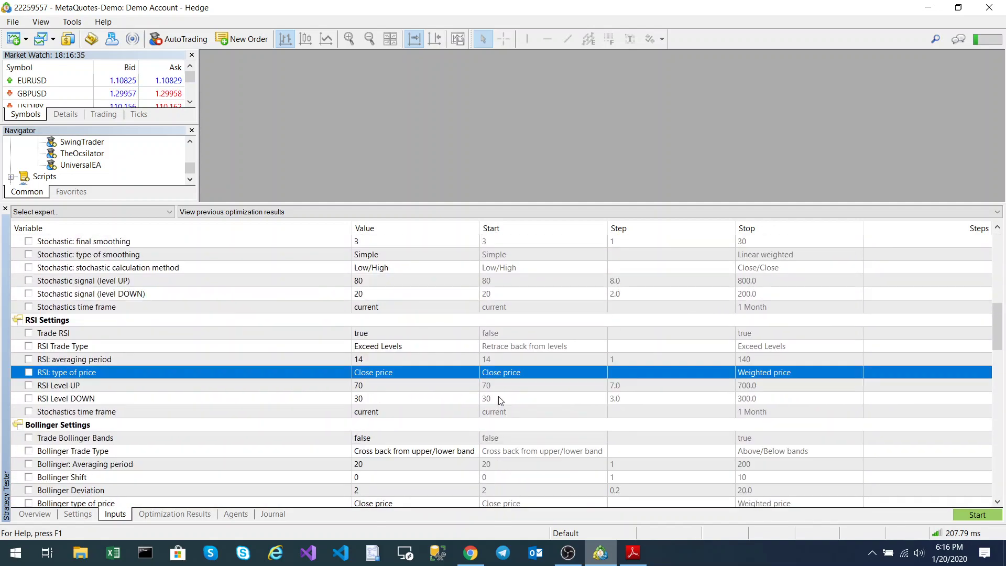
left_click(29, 346)
scroll(34, 285, "up", 2)
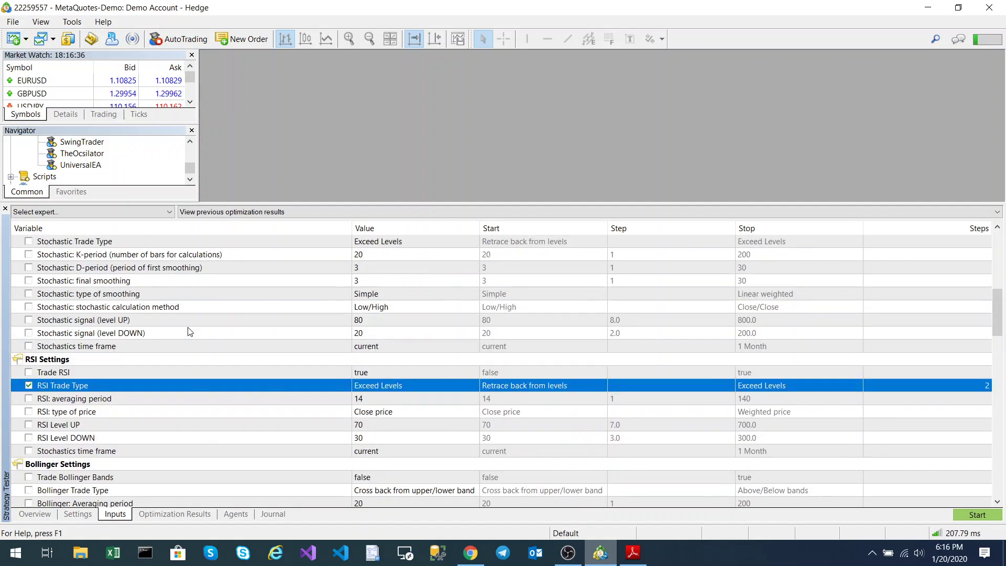
left_click(29, 281)
Step: Mark the Stochastic and RSI time frame inputs for optimization (22 steps)
scroll(353, 356, "down", 1)
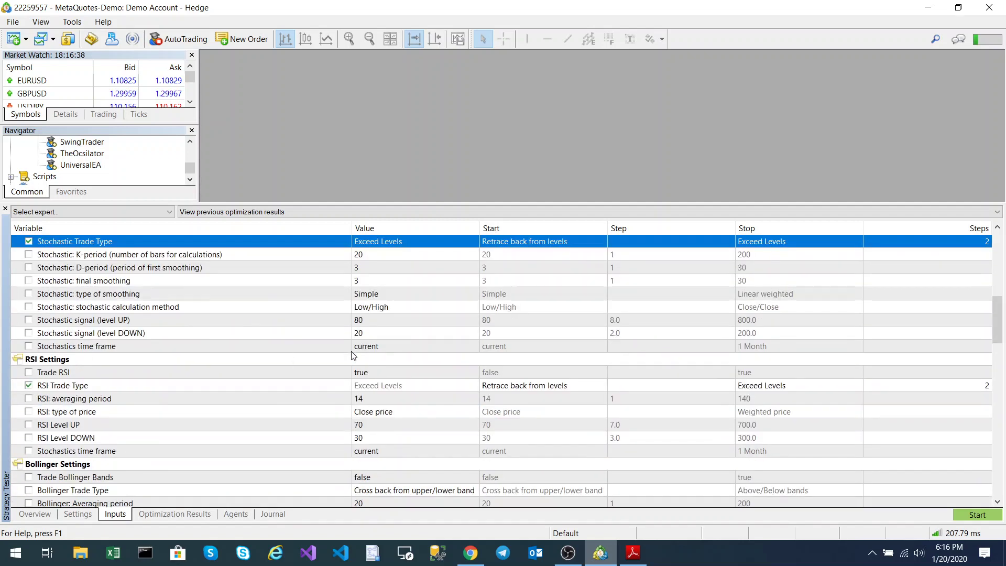
left_click(29, 346)
left_click(29, 451)
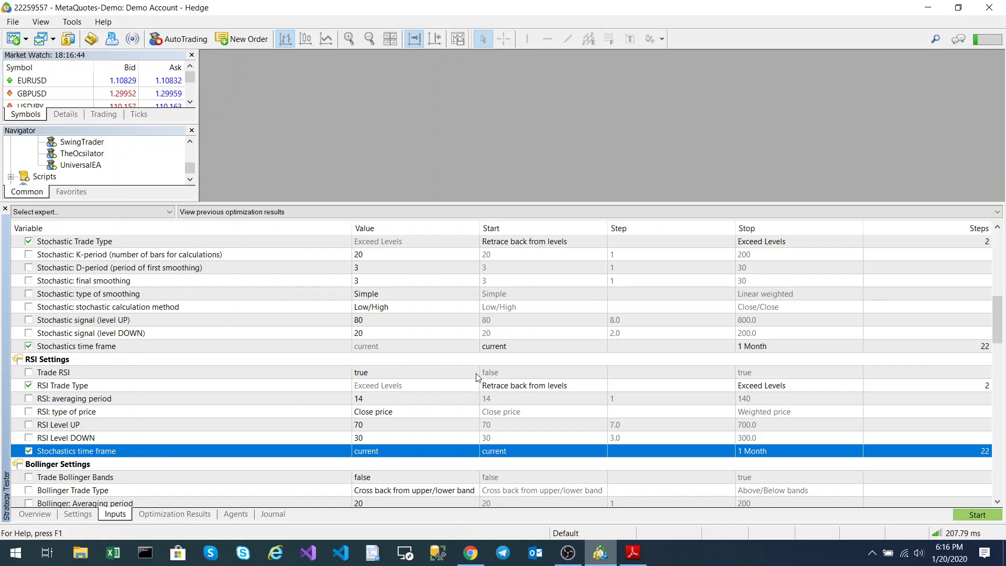
scroll(477, 377, "up", 6)
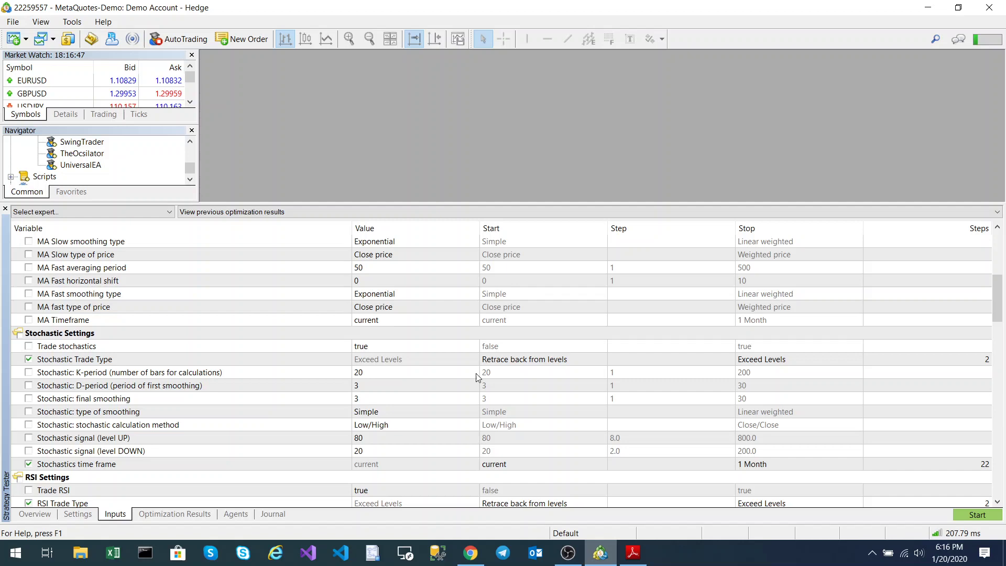
scroll(477, 377, "down", 11)
scroll(477, 377, "down", 15)
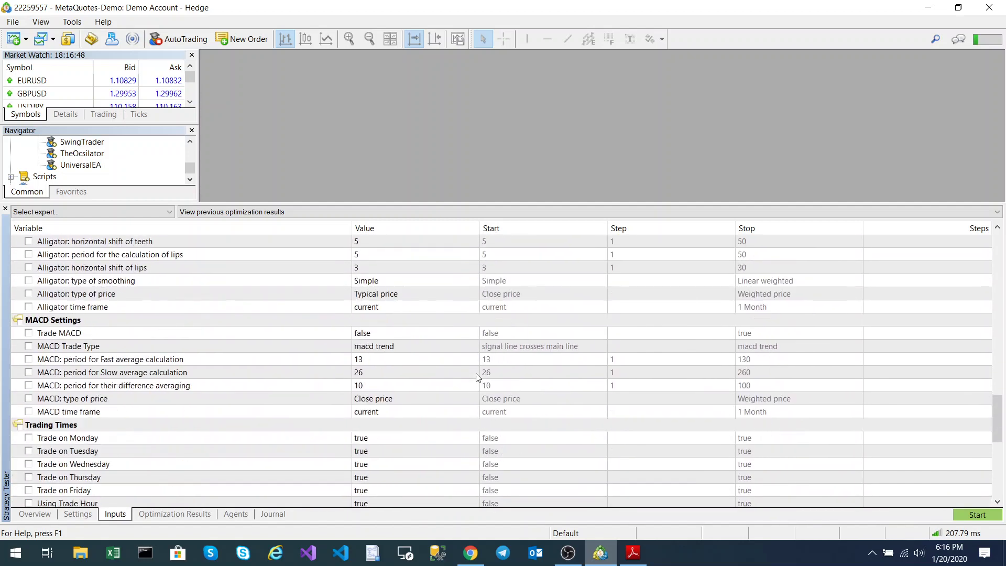
Step: Start the UniversalEA optimization, enlarge its chart, and view the four local agent cores
left_click(73, 518)
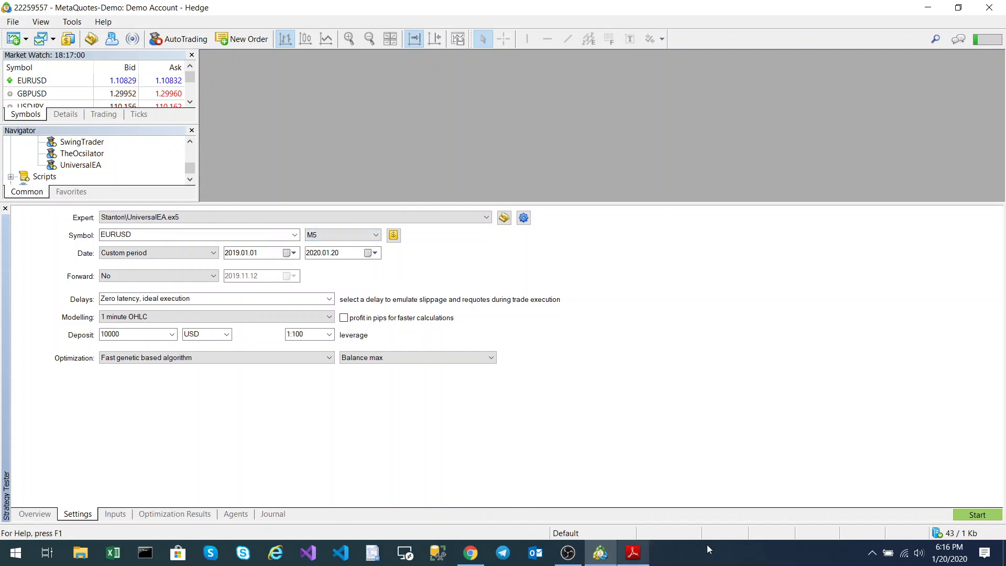
left_click(970, 516)
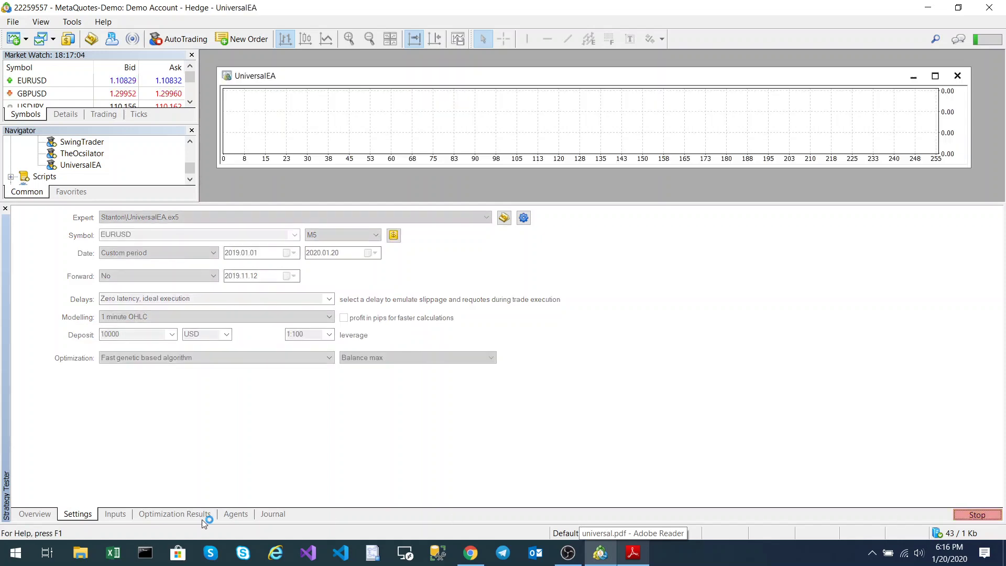
double_click(559, 77)
left_click(242, 515)
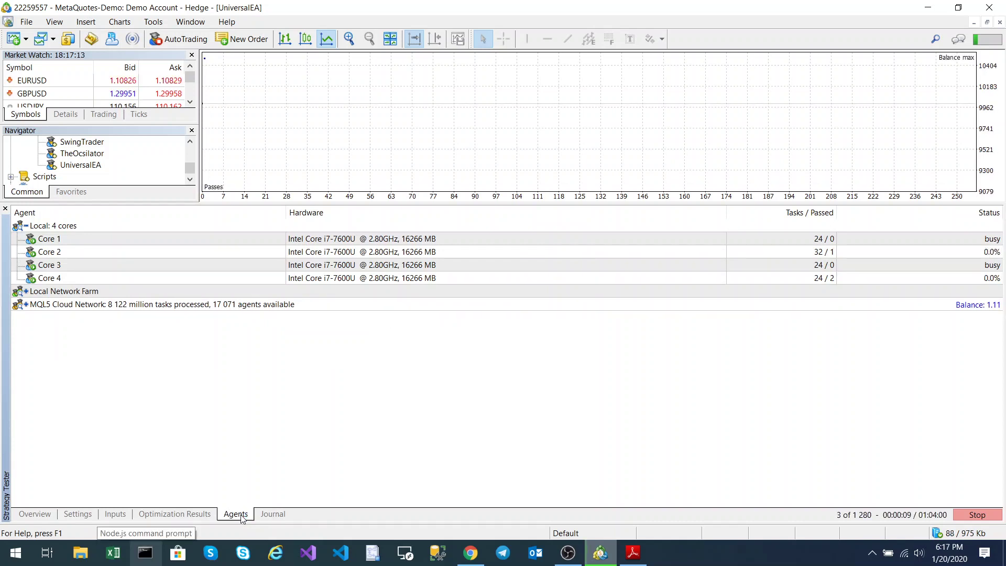
Step: Sort the optimization results by Profit, highest first
left_click(187, 514)
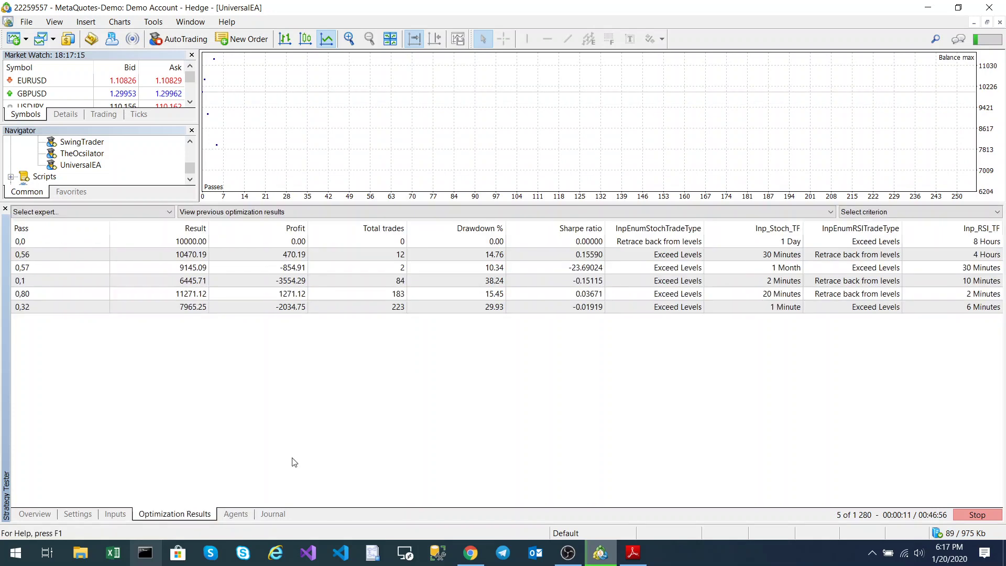
left_click(293, 231)
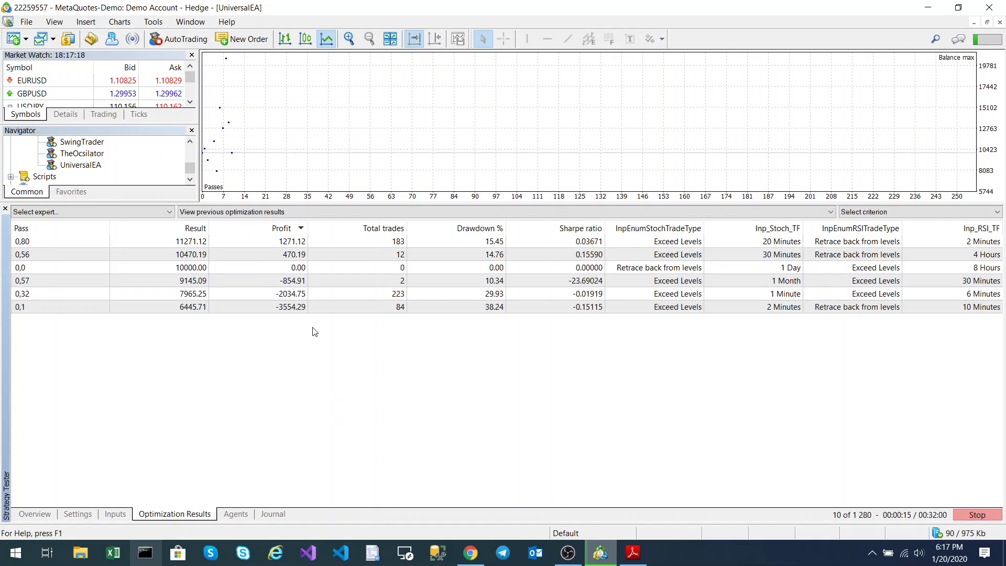
left_click(278, 228)
left_click(278, 228)
Step: Select top pass 0,33 (10483.08 profit) and stop the optimization at 50 of 1 280 passes
left_click(236, 514)
left_click(174, 514)
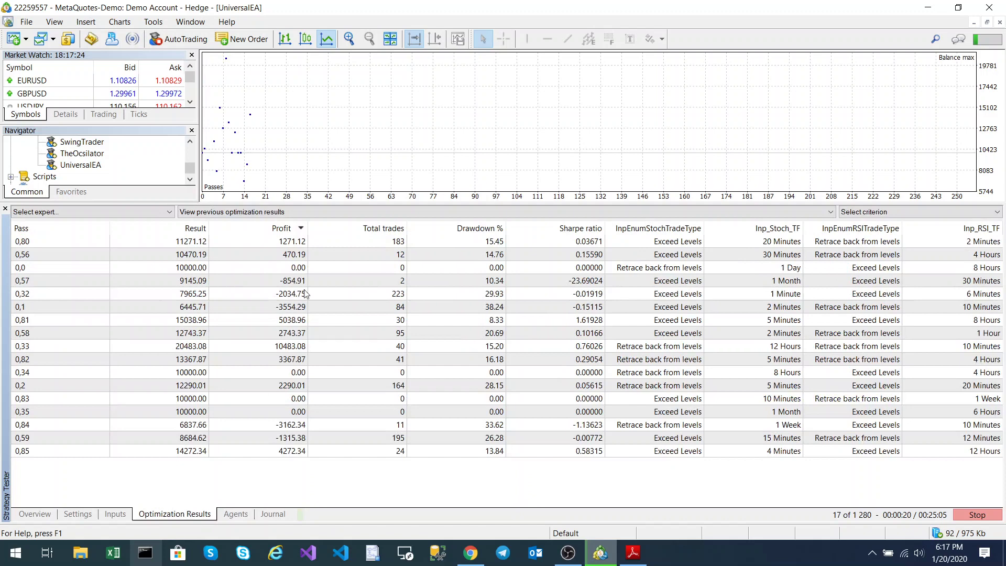
left_click(270, 227)
left_click(270, 228)
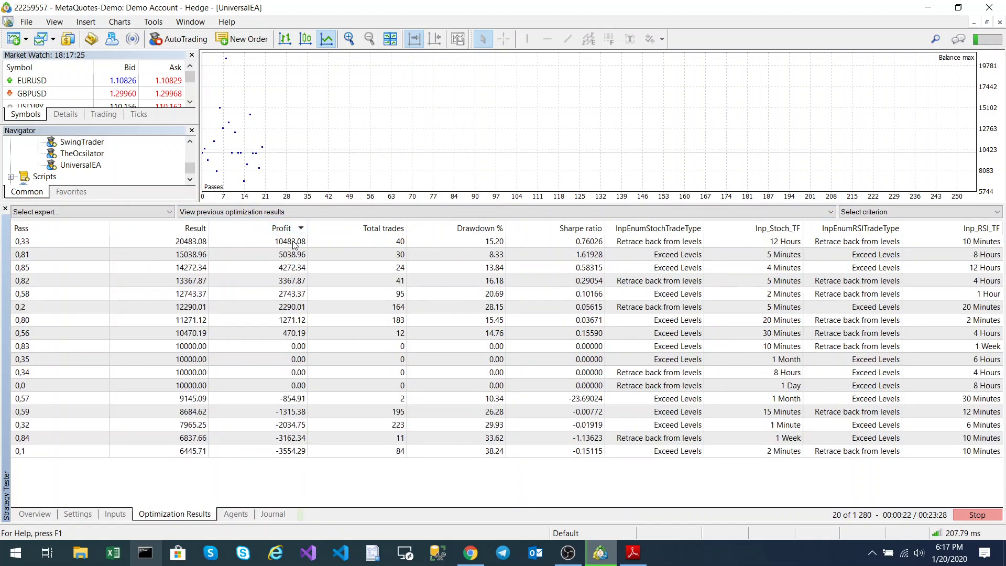
left_click(293, 243)
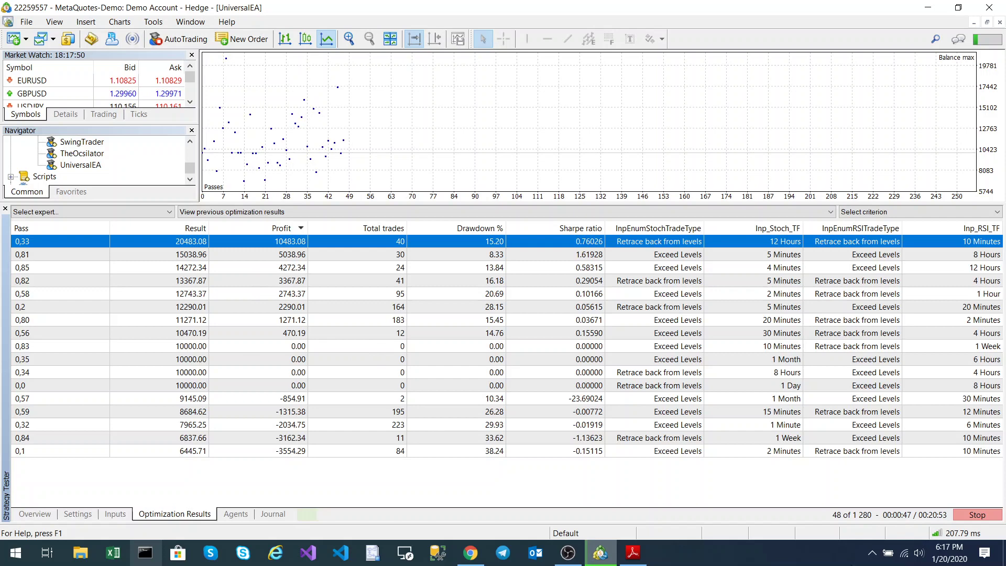
left_click(976, 517)
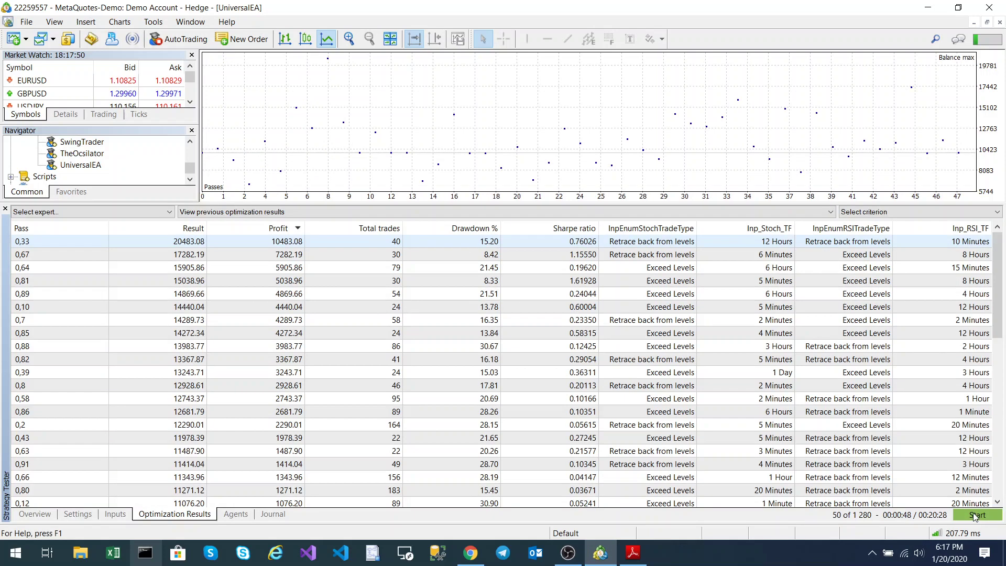
Step: Reset all expert input parameters to their defaults
left_click(82, 512)
left_click(115, 514)
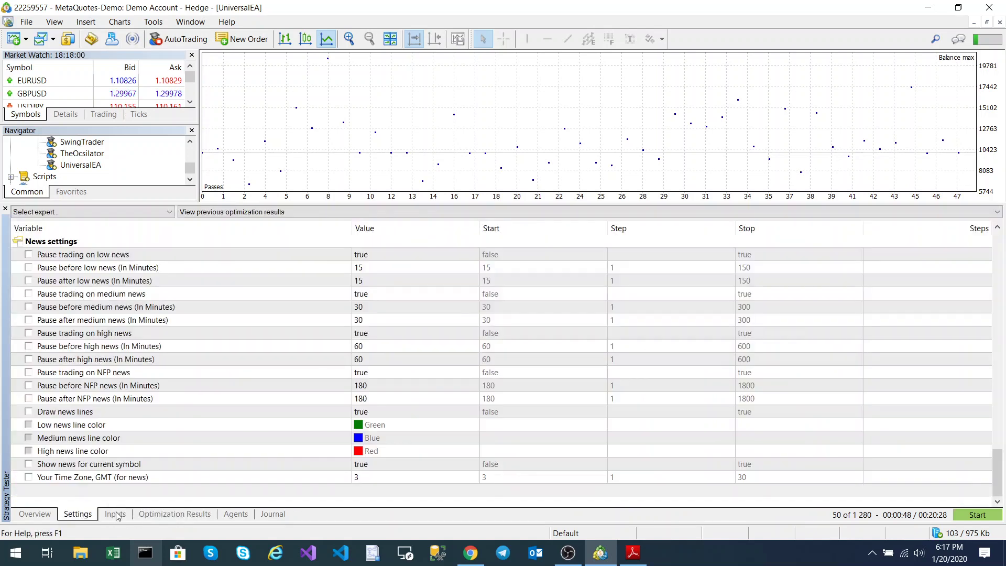
right_click(291, 351)
left_click(343, 406)
Step: Untick optimization for the RSI and Stochastic time frames and Trade Types
scroll(461, 388, "up", 10)
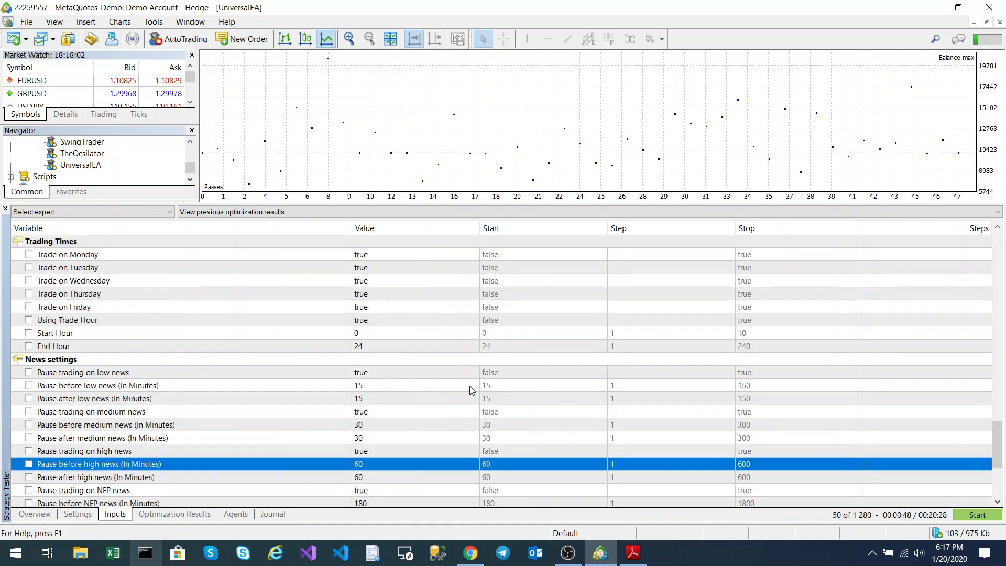
scroll(470, 391, "up", 7)
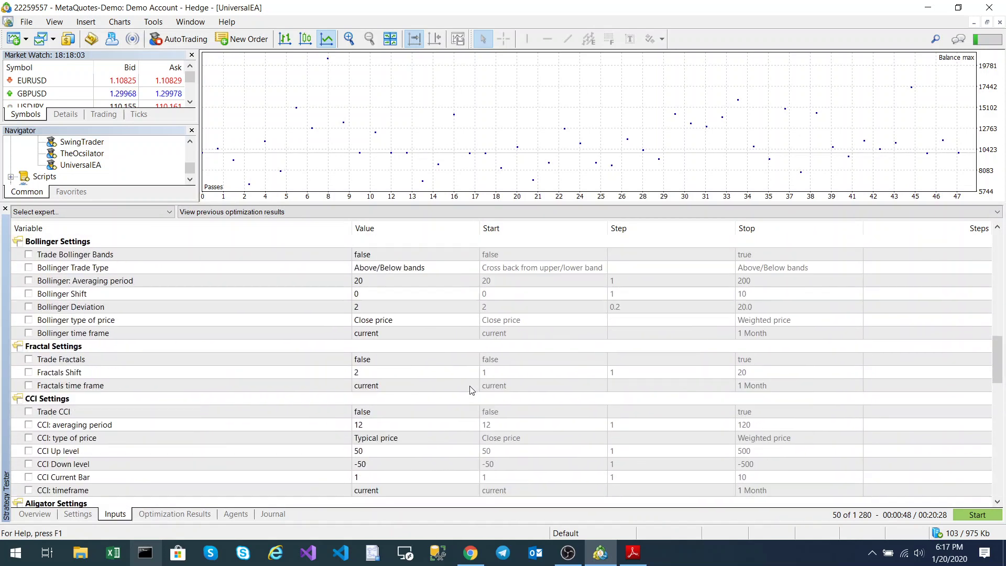
scroll(459, 394, "up", 1)
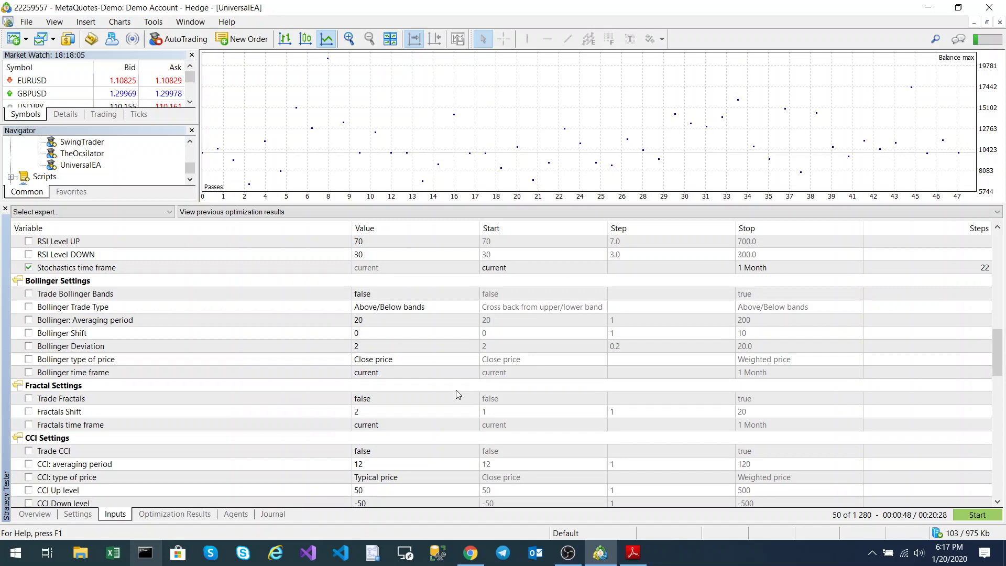
scroll(432, 393, "up", 3)
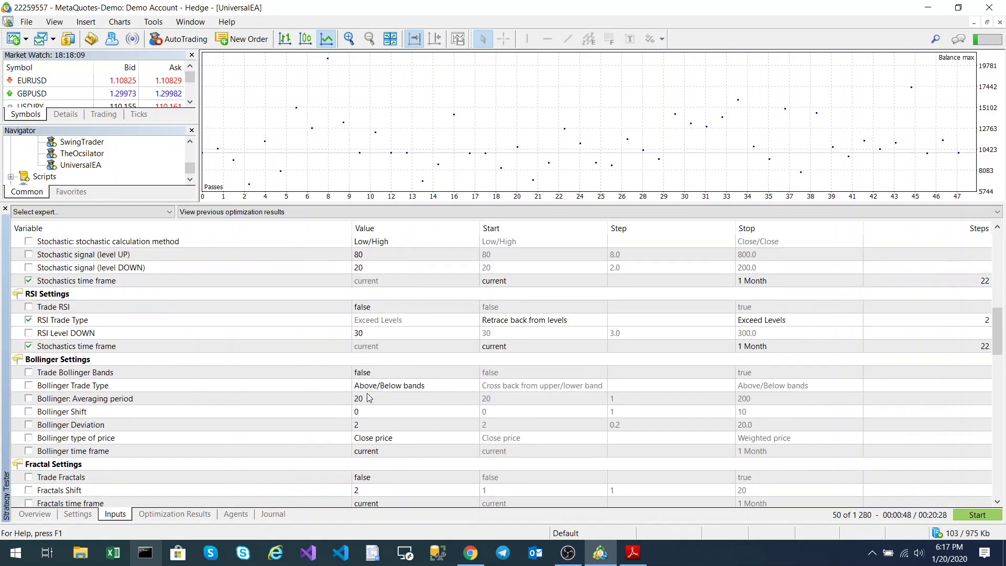
left_click(28, 385)
left_click(28, 319)
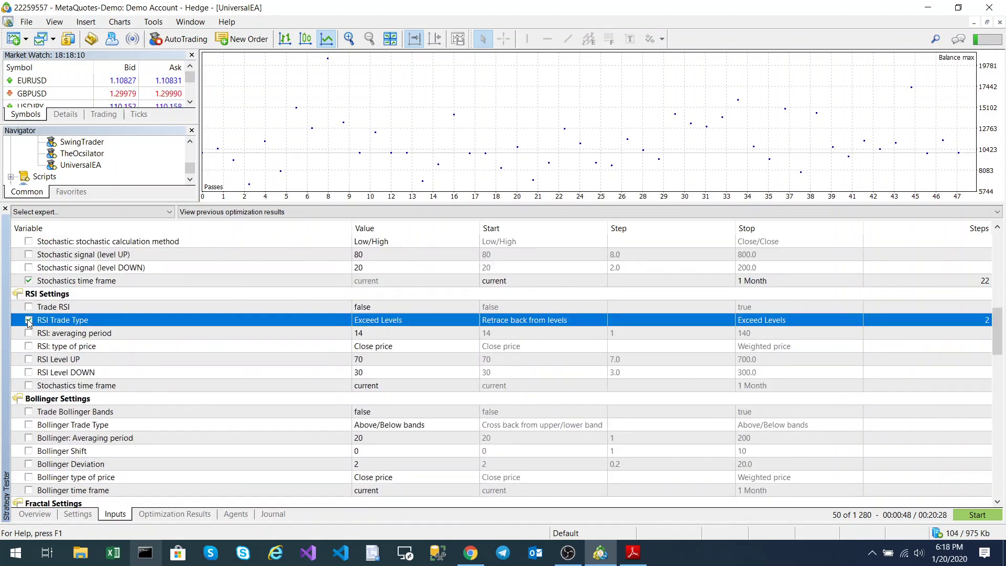
scroll(163, 348, "up", 3)
left_click(29, 398)
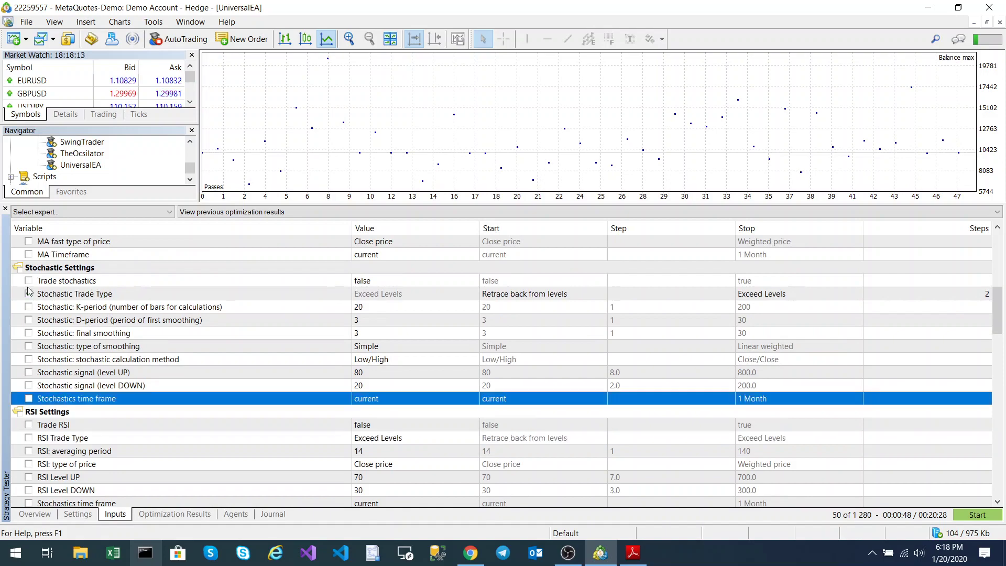
left_click(29, 293)
Step: Scroll through the inputs to confirm Bollinger Trade Type is back to Above/Below bands
scroll(126, 309, "up", 6)
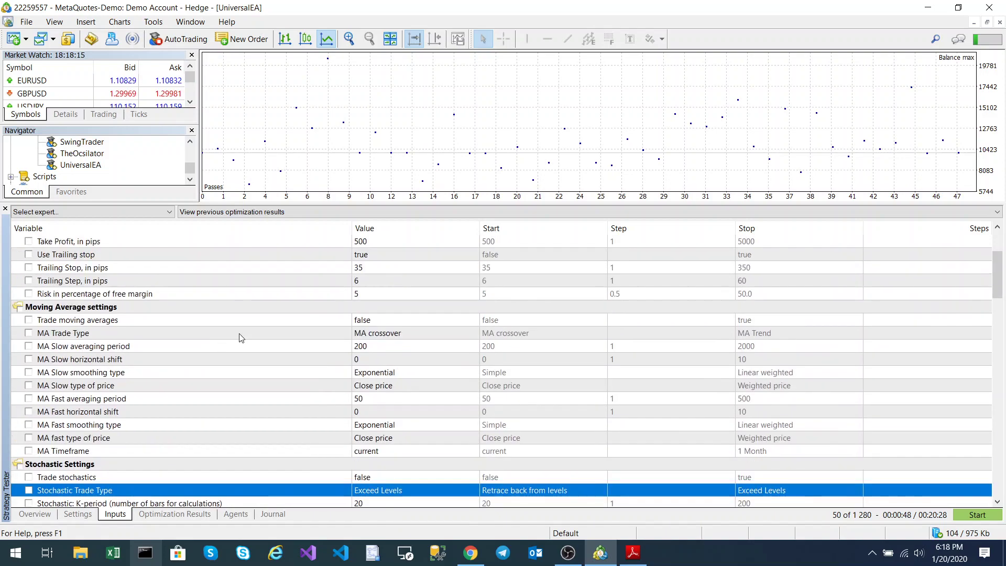
scroll(241, 338, "down", 7)
scroll(246, 339, "up", 3)
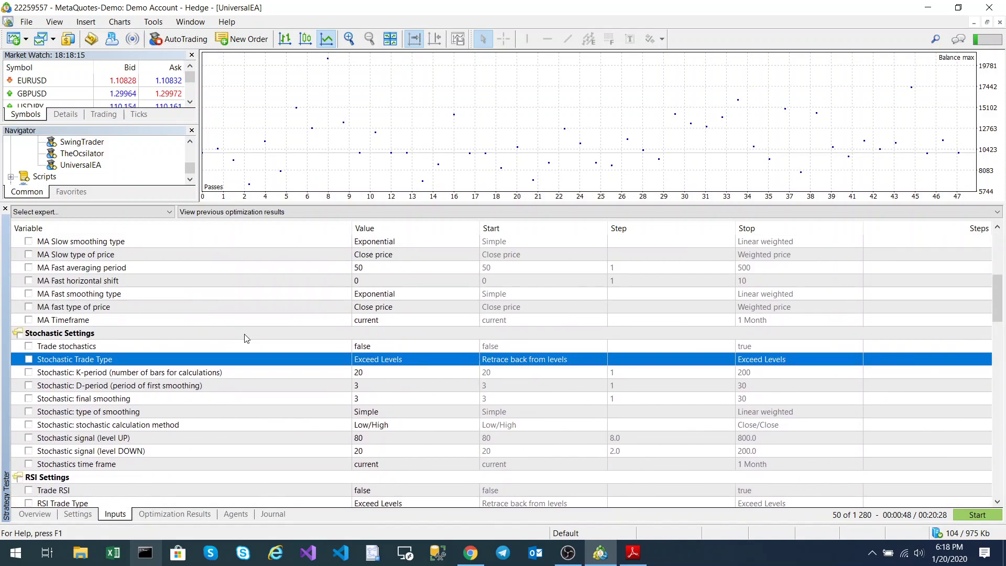
scroll(367, 366, "down", 8)
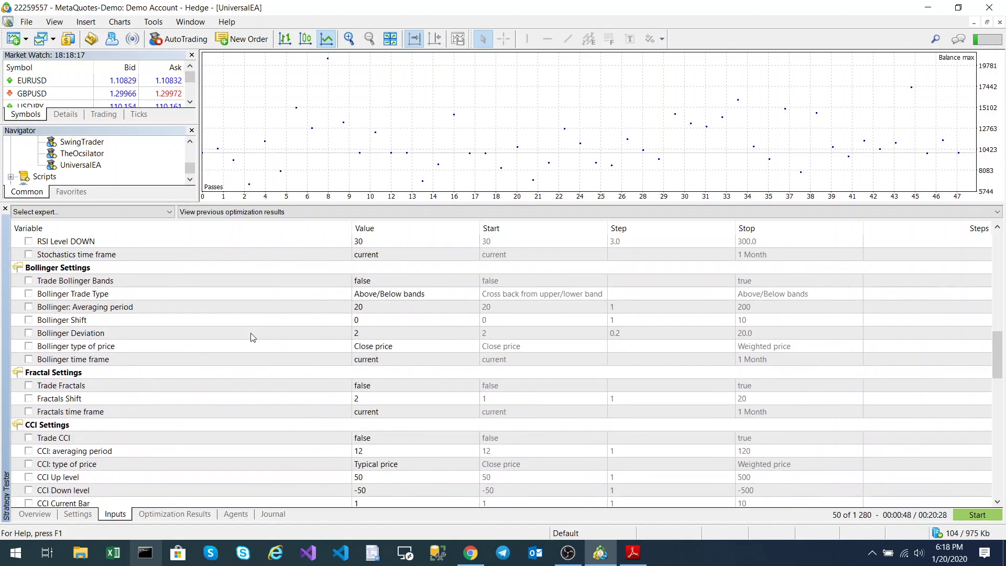
scroll(261, 356, "up", 6)
scroll(260, 355, "up", 8)
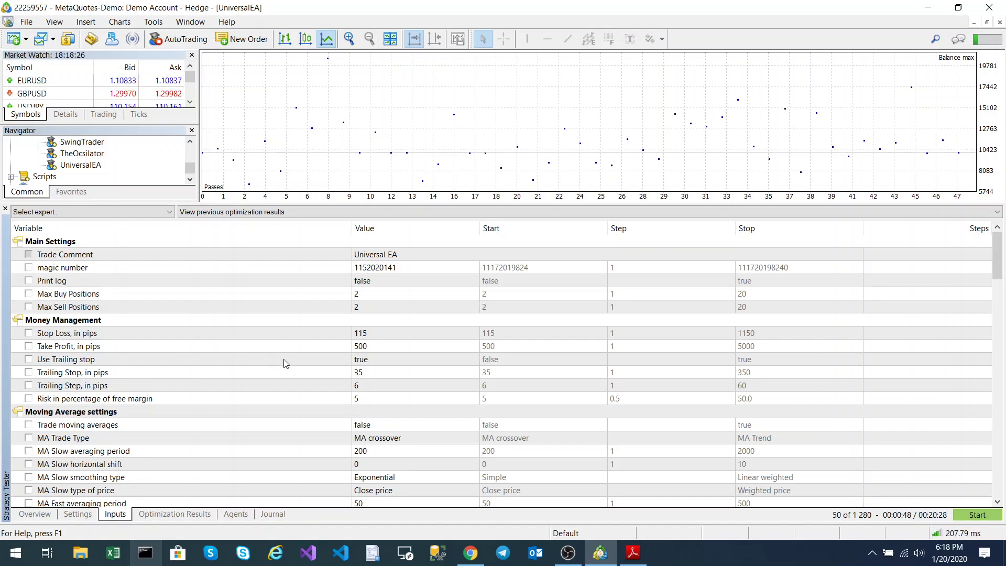
scroll(287, 364, "down", 7)
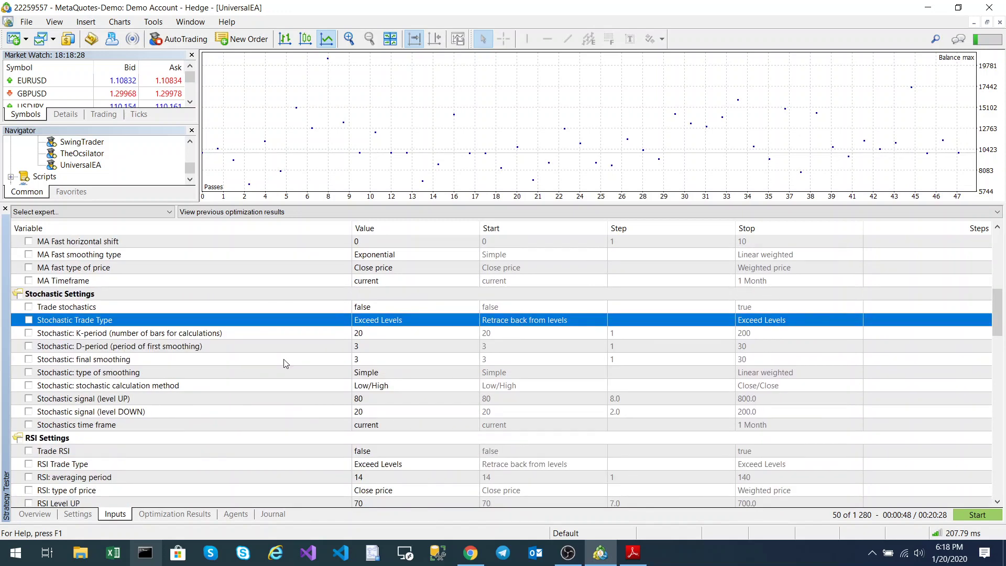
scroll(284, 359, "down", 8)
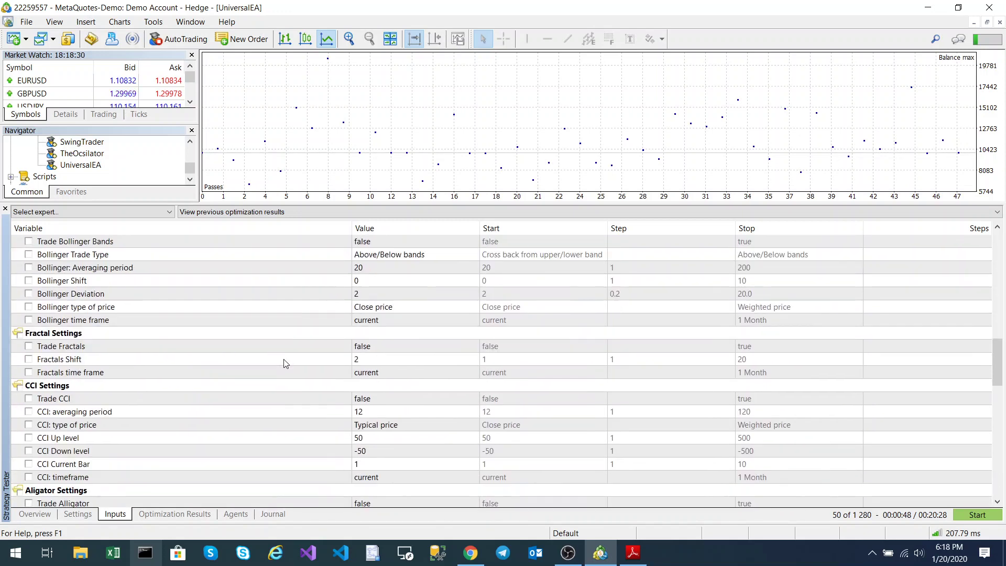
scroll(284, 360, "down", 4)
scroll(285, 360, "up", 6)
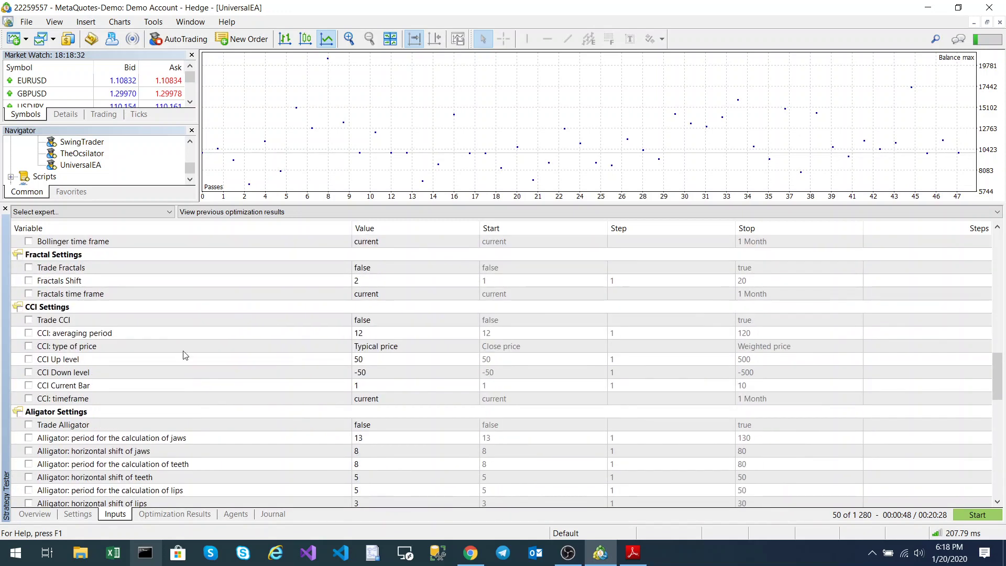
Step: Set Trade Fractals and Trade Alligator both to true
left_click(396, 267)
left_click(396, 267)
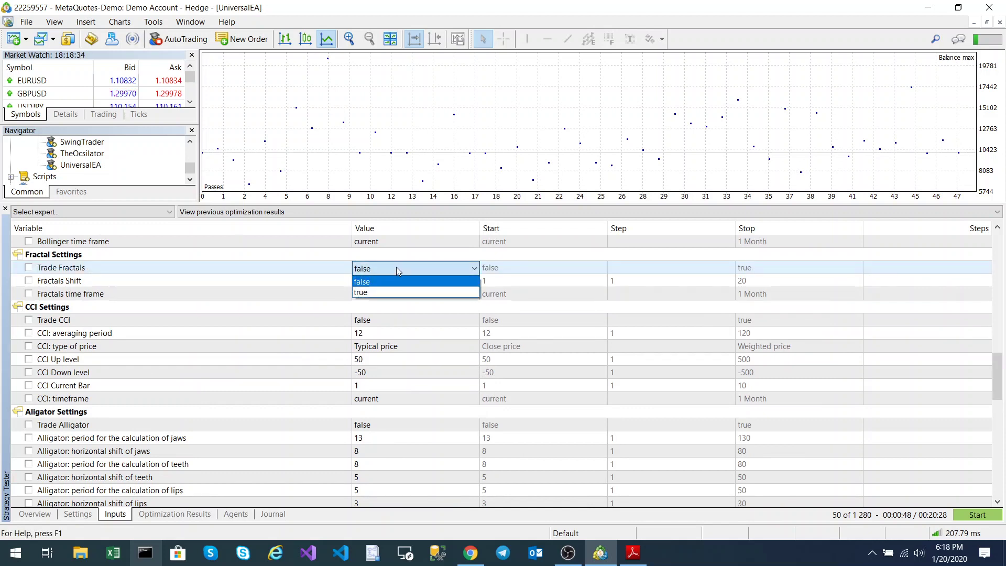
left_click(384, 293)
left_click(387, 281)
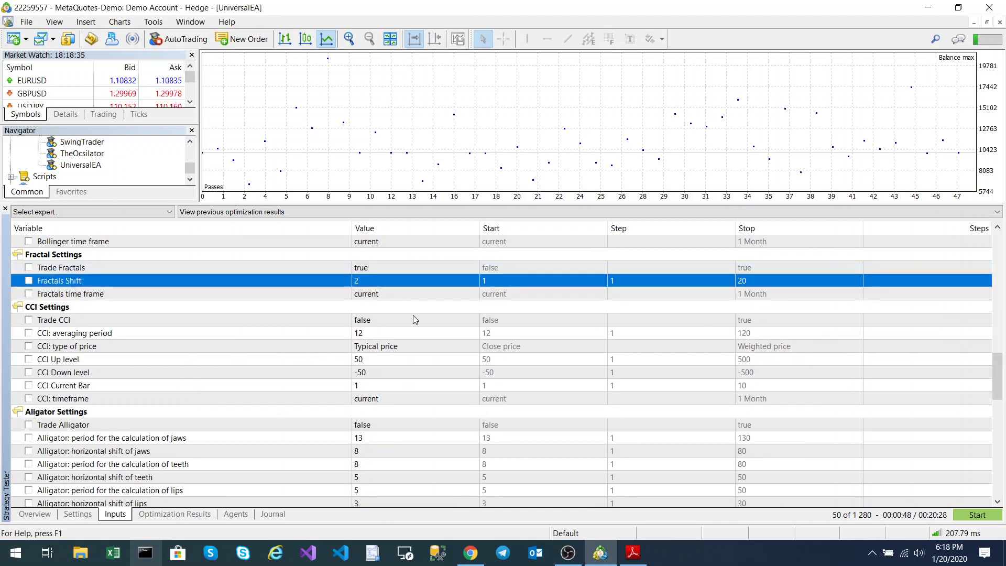
scroll(94, 425, "down", 1)
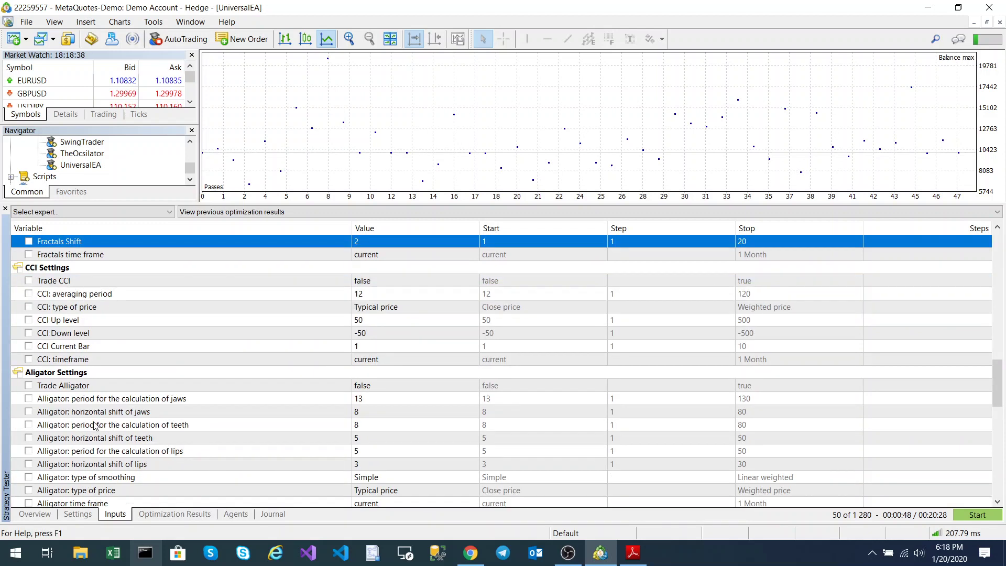
left_click(386, 390)
left_click(383, 388)
left_click(383, 412)
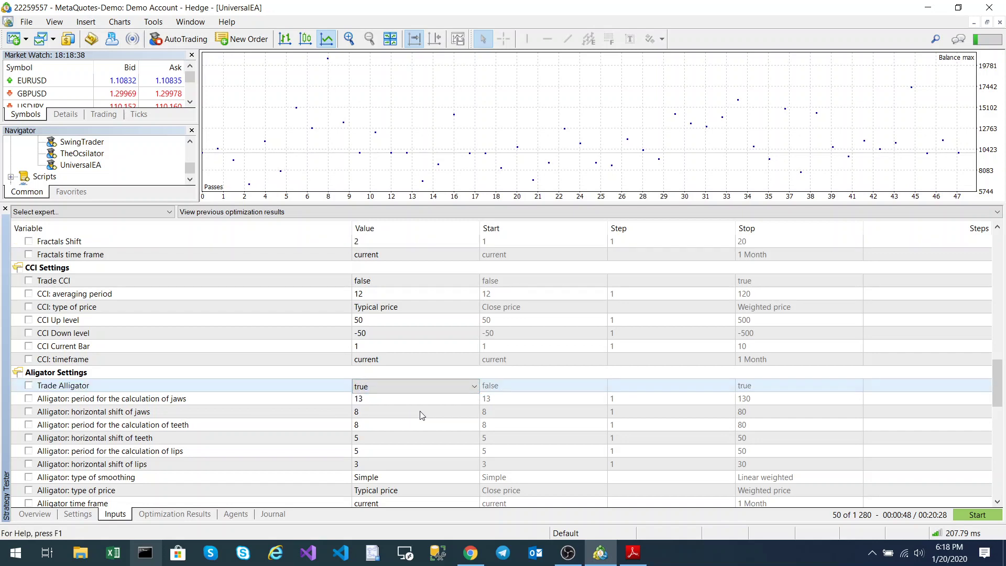
Step: Mark Fractals time frame and Alligator time frame for optimization, 22 steps each
scroll(423, 415, "up", 1)
left_click(33, 295)
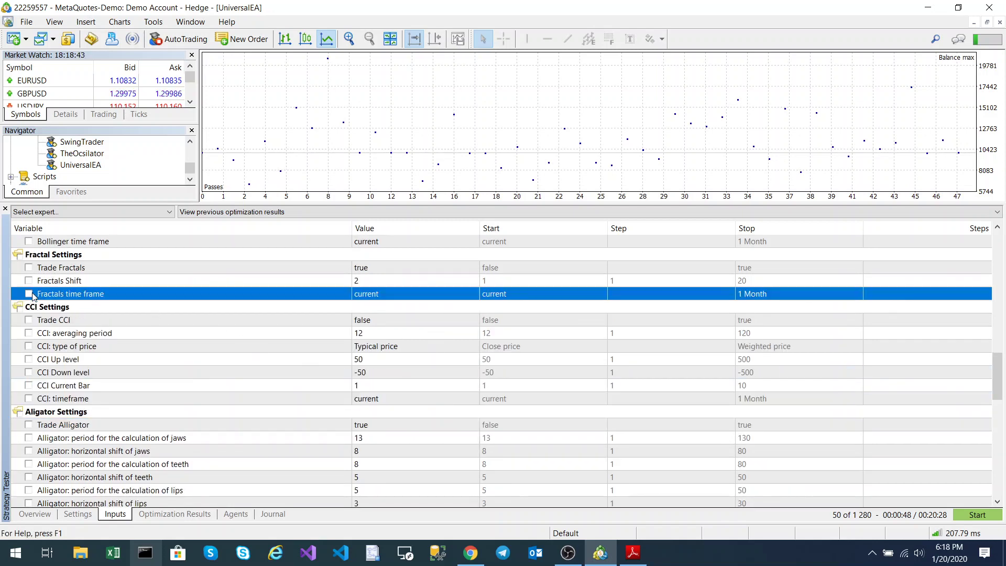
scroll(444, 400, "down", 2)
left_click(28, 464)
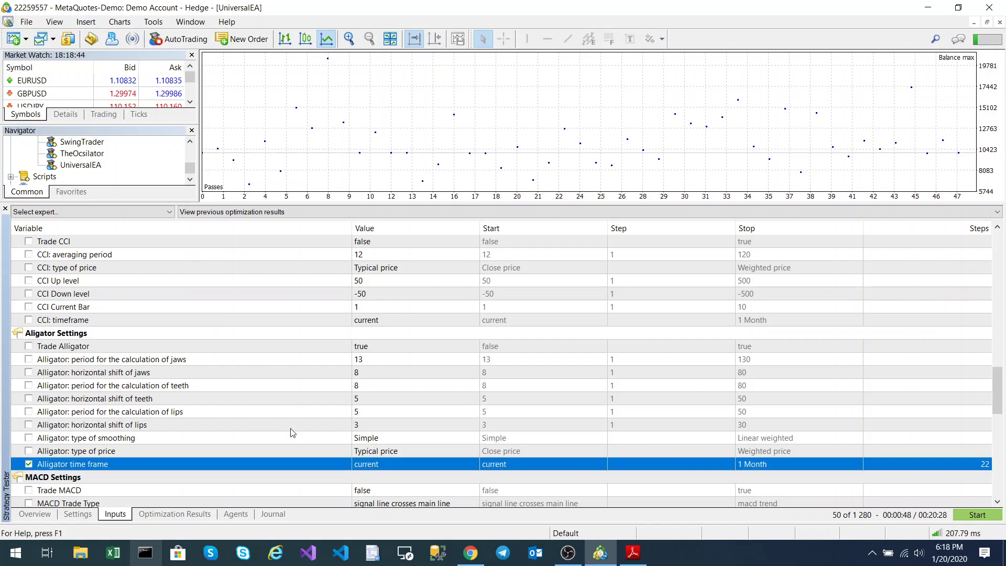
scroll(448, 434, "down", 10)
scroll(448, 435, "up", 11)
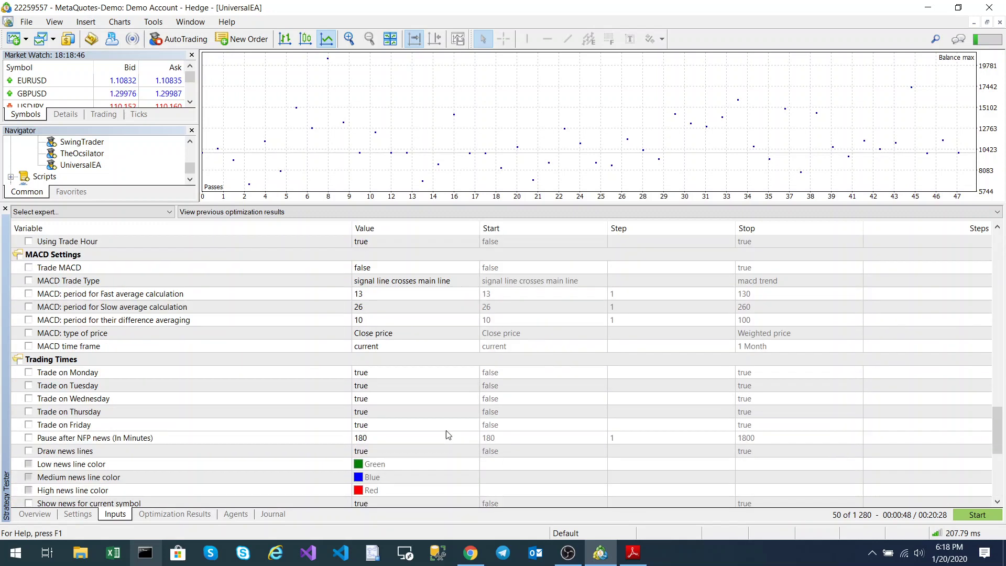
scroll(448, 435, "up", 5)
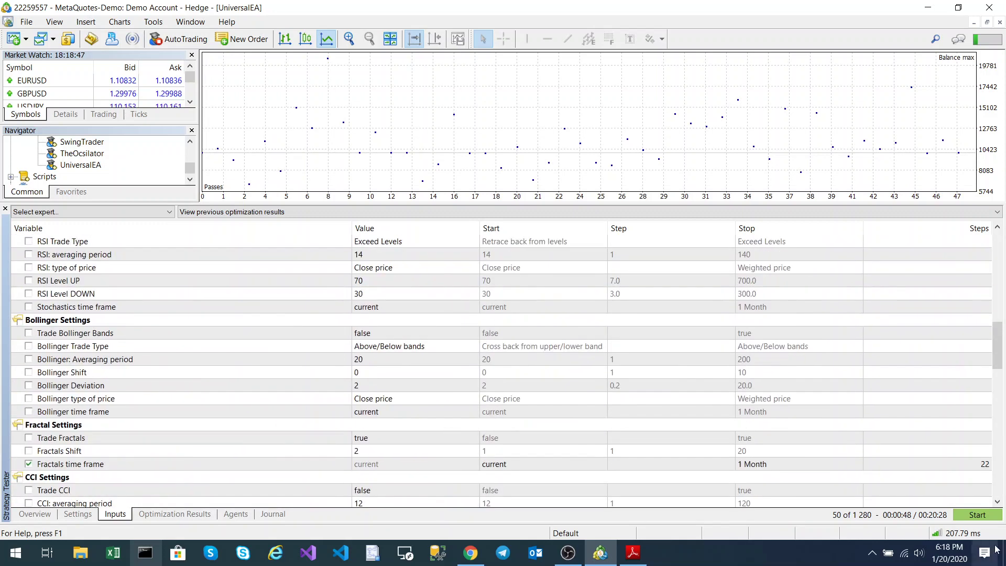
Step: Start the Fractals/Alligator optimization, check the agents, and sort results by Profit descending
left_click(990, 517)
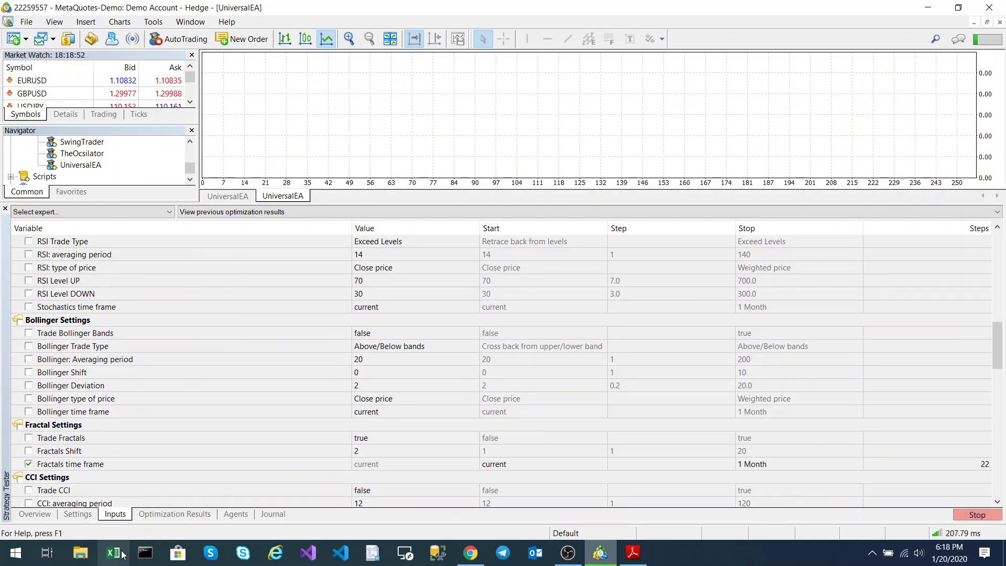
left_click(236, 514)
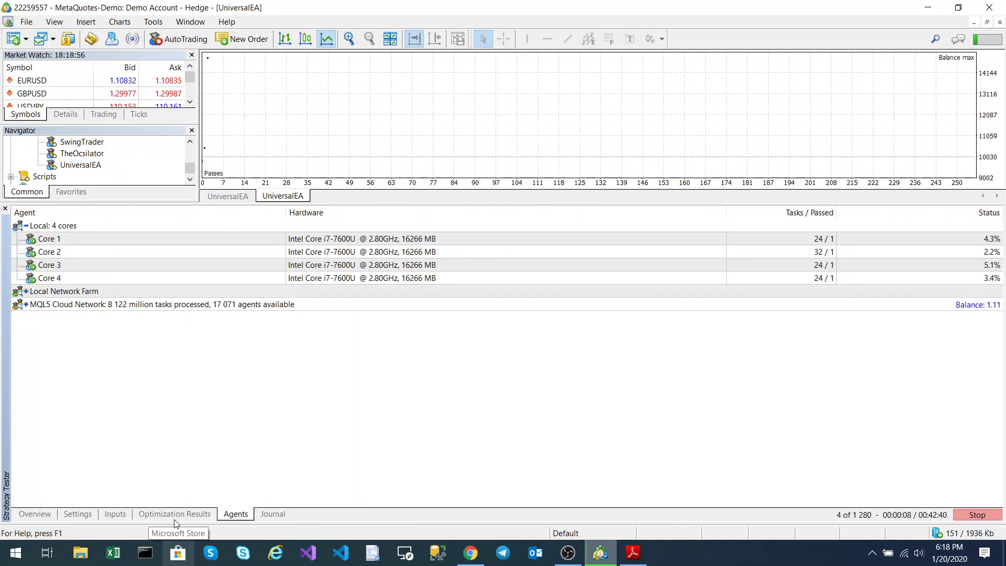
left_click(173, 515)
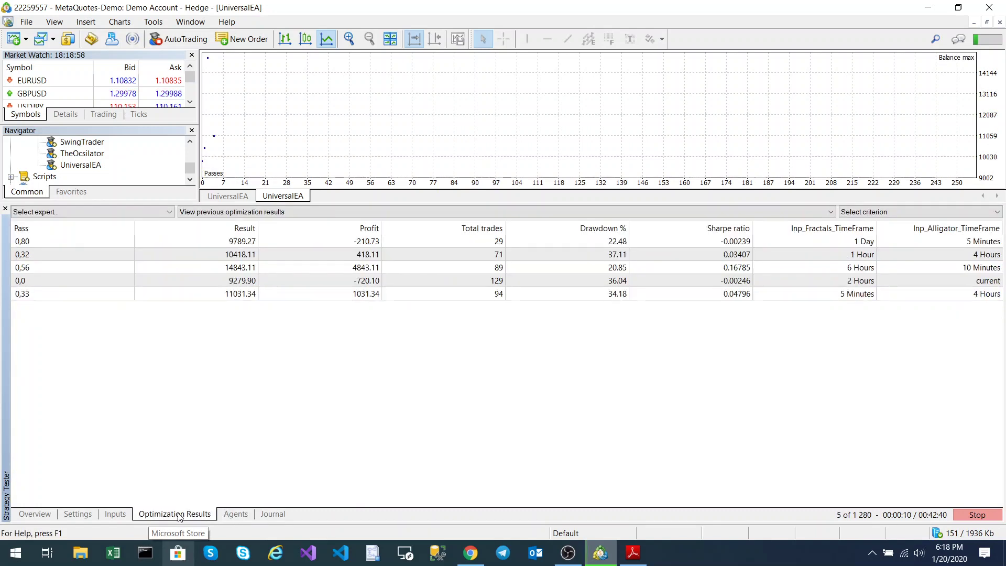
left_click(348, 229)
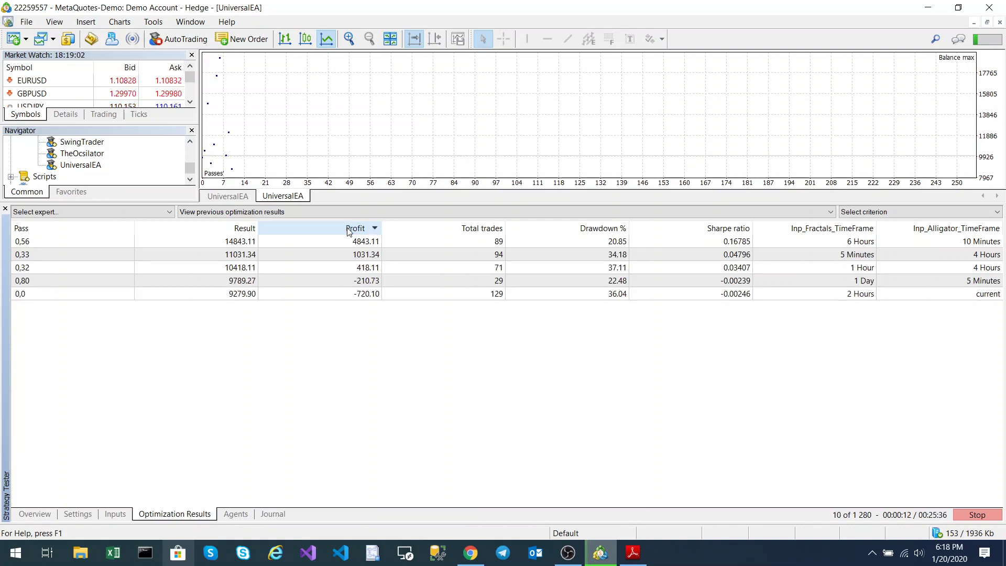
left_click(241, 516)
Step: Re-sort results by Profit, highest first, and select top pass 0,57
left_click(201, 515)
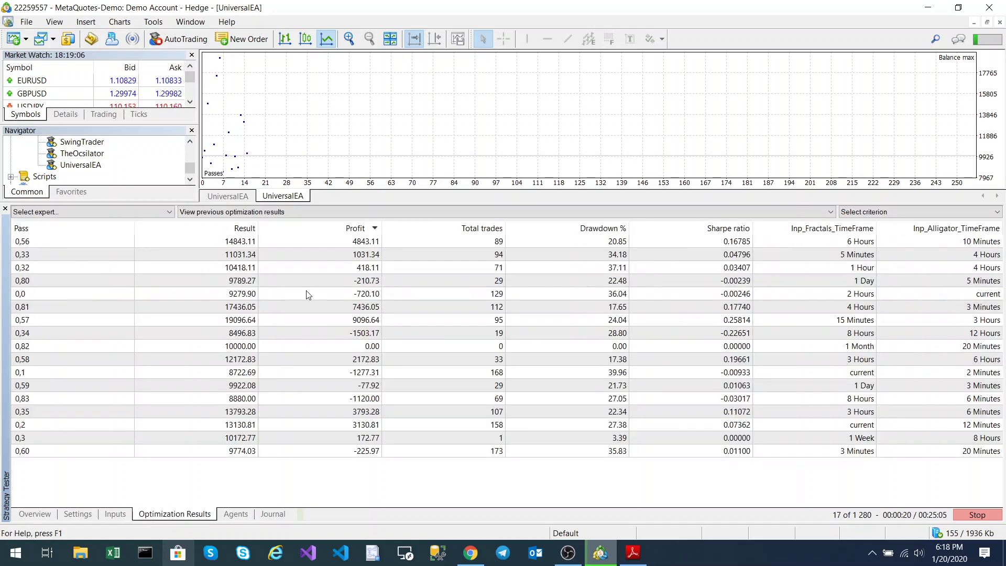
left_click(356, 228)
left_click(357, 228)
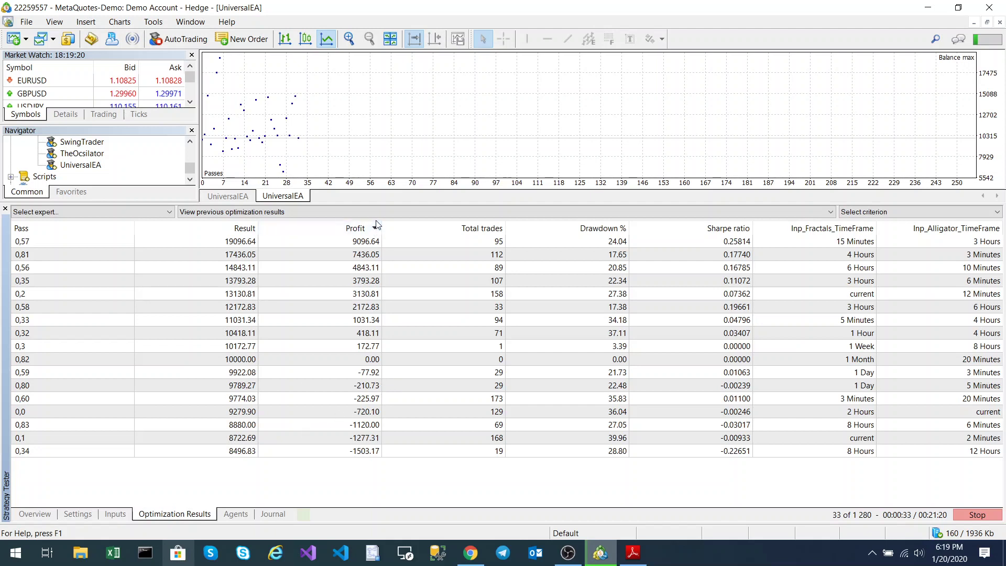
left_click(344, 242)
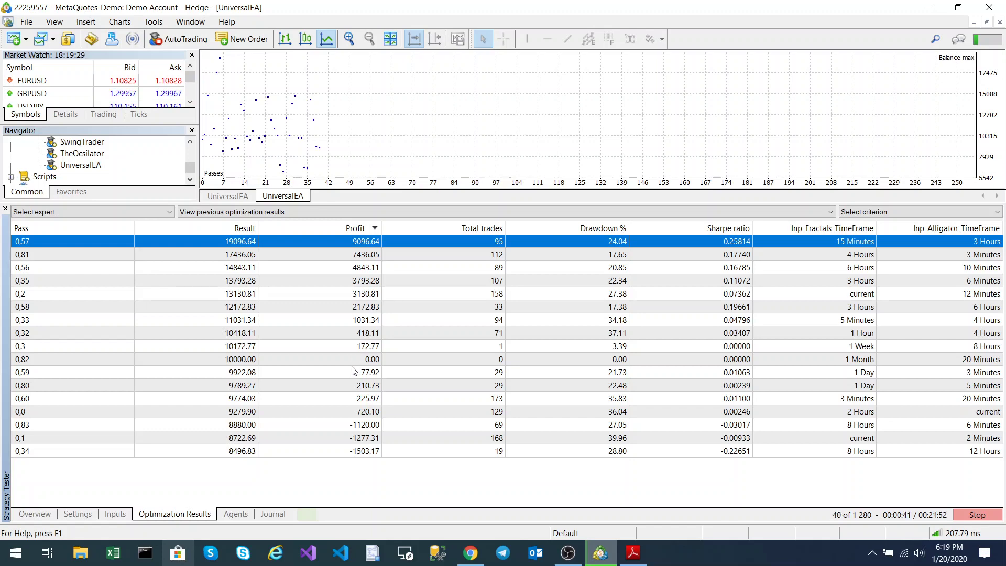
Step: Keep monitoring and re-sorting by Profit, then stop the optimization at 58 passes
left_click(244, 515)
left_click(205, 516)
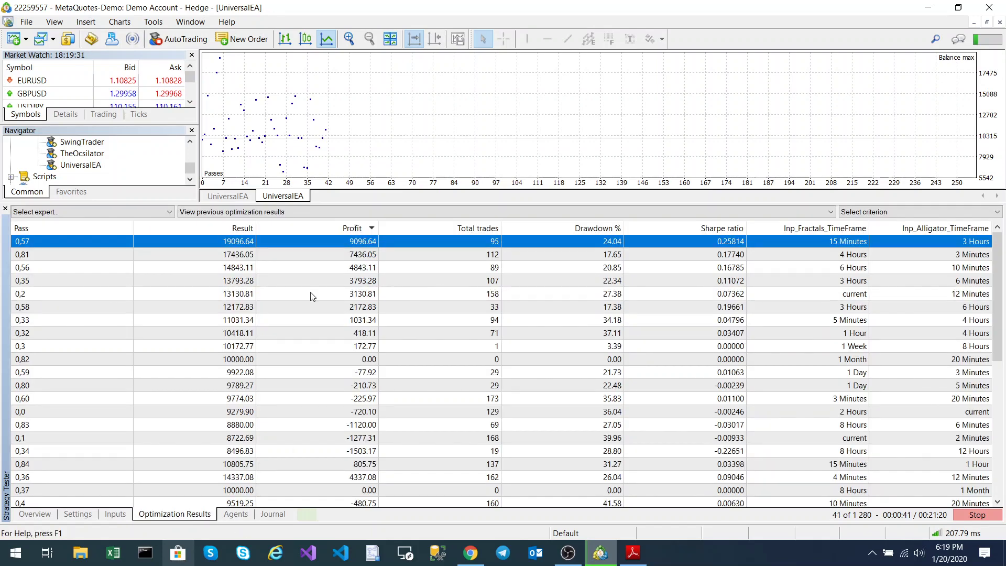
left_click(328, 229)
left_click(316, 227)
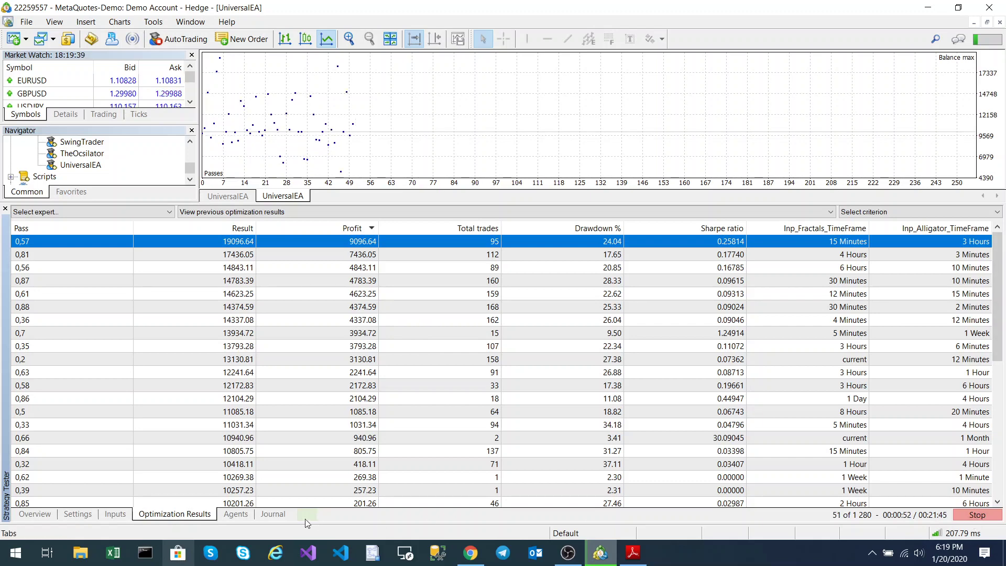
left_click(235, 514)
left_click(174, 513)
left_click(326, 227)
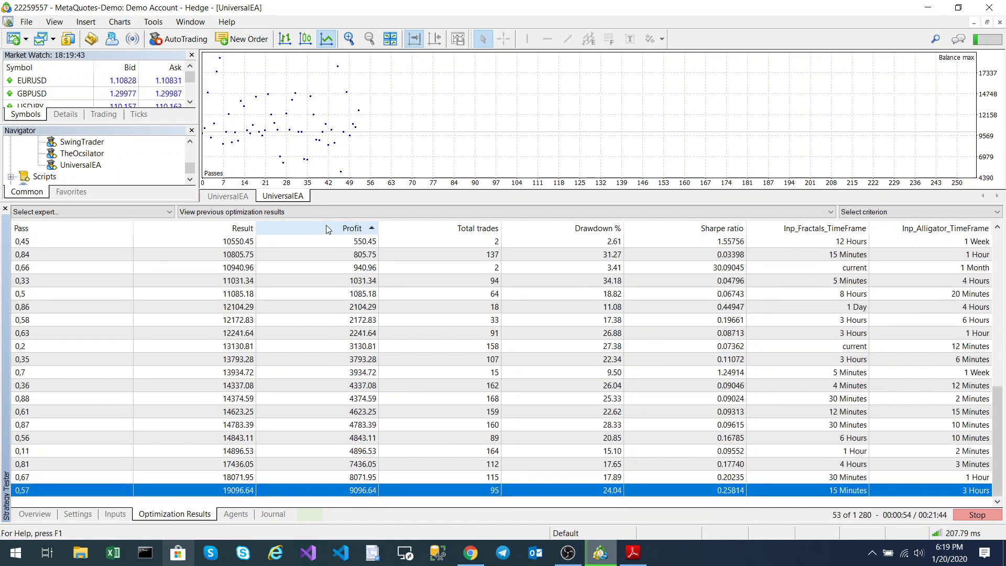
left_click(326, 226)
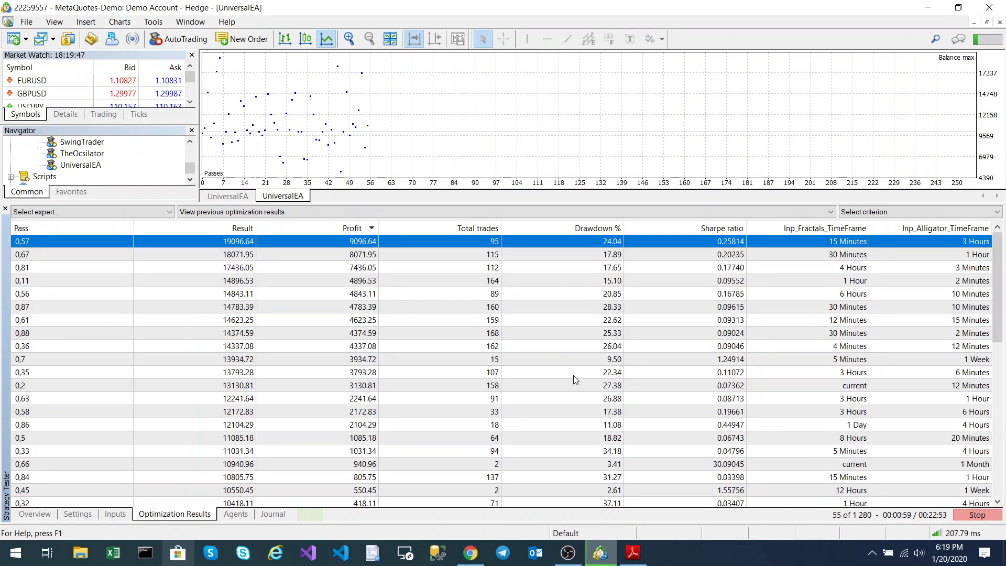
left_click(977, 515)
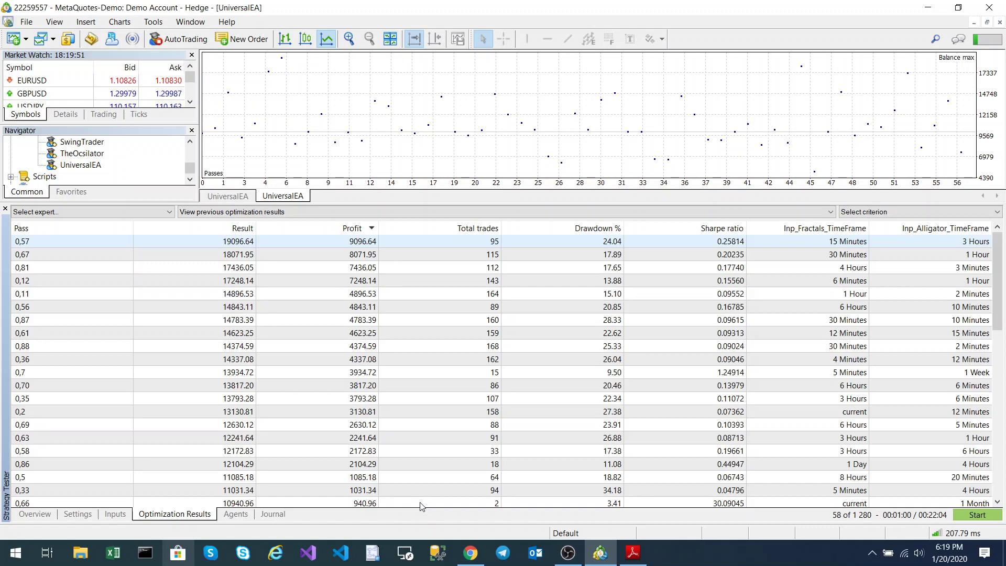
scroll(449, 426, "down", 5)
scroll(449, 427, "up", 5)
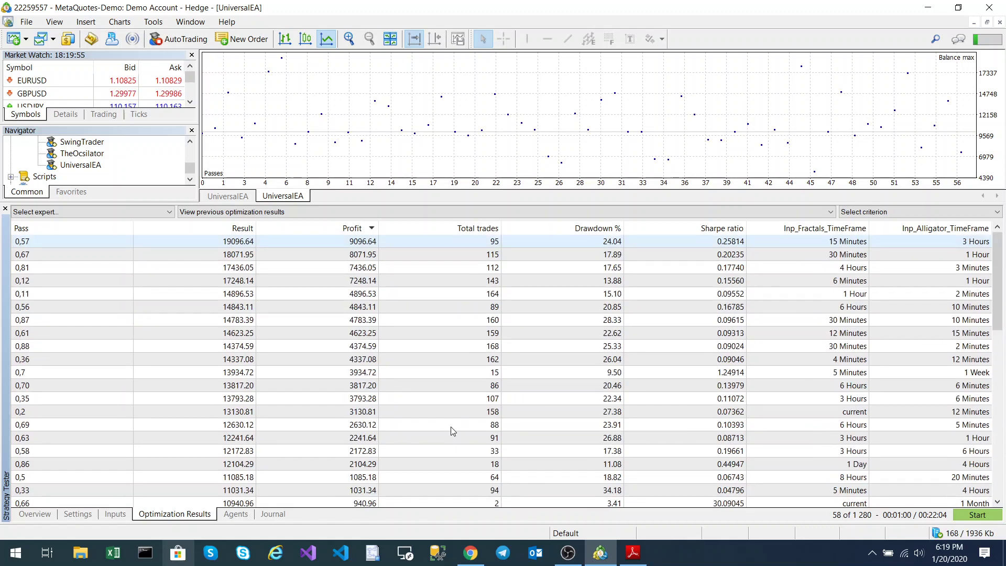
Step: Switch to Chrome and view the AlgoTrading shop page
left_click(472, 556)
left_click(225, 11)
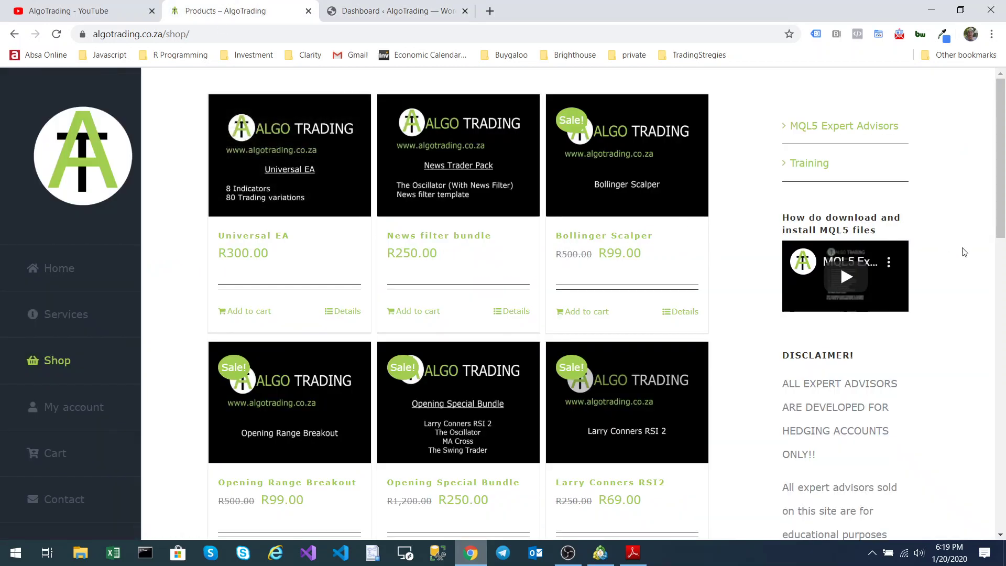
scroll(964, 252, "down", 1)
scroll(964, 252, "up", 1)
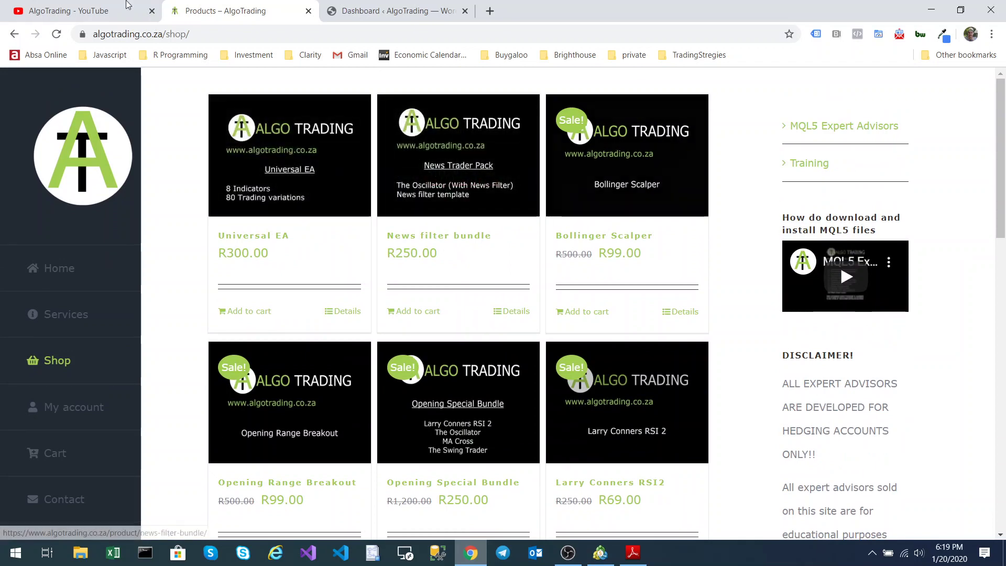
Step: Glance at the YouTube channel, then scroll through the shop's product list
left_click(87, 6)
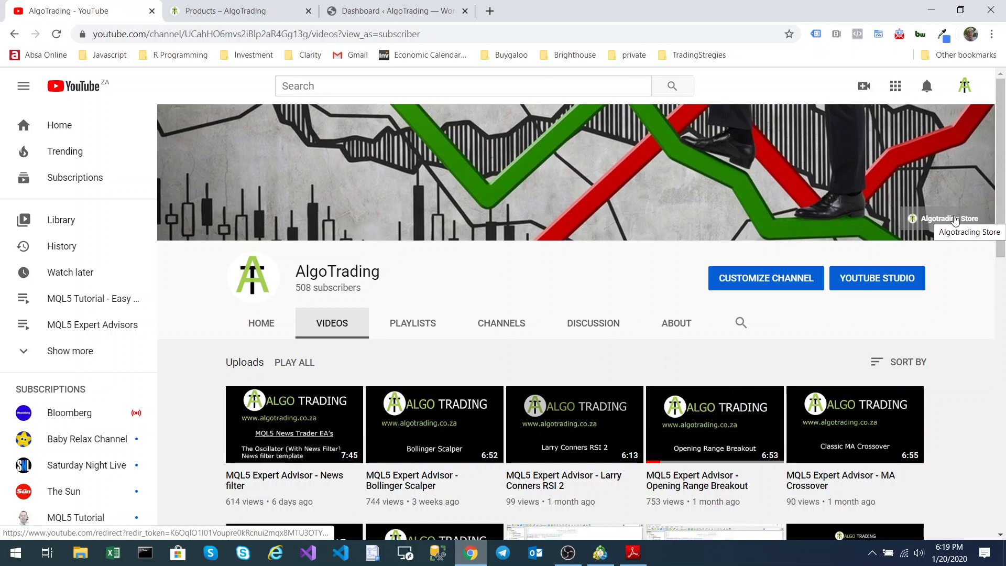
left_click(236, 11)
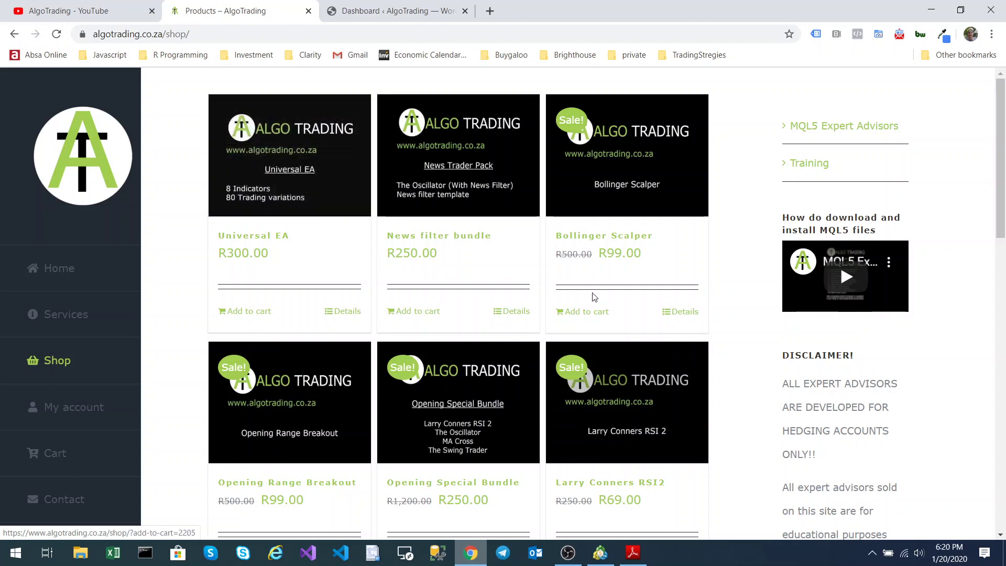
scroll(738, 310, "down", 2)
scroll(739, 314, "down", 5)
scroll(744, 331, "up", 7)
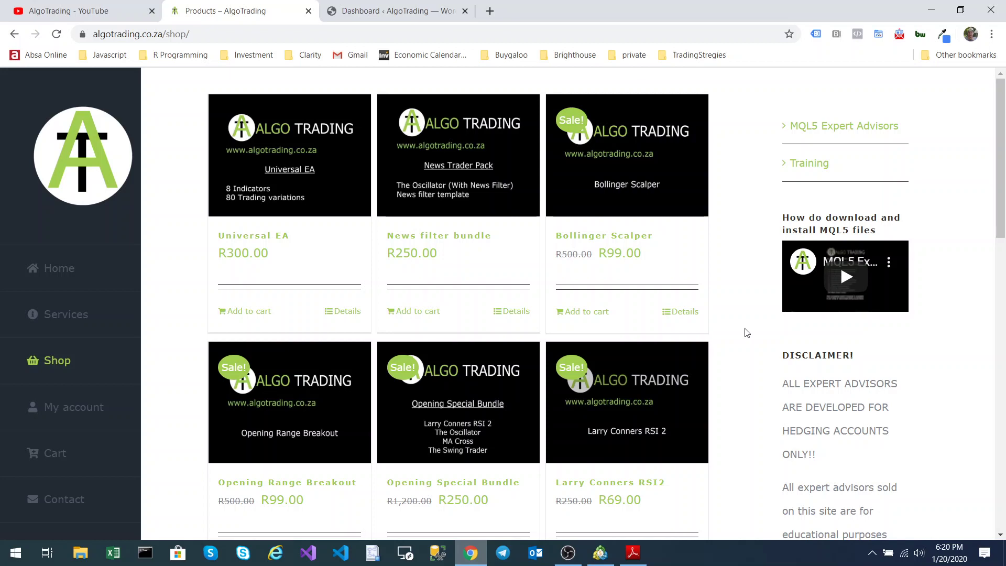
scroll(757, 309, "down", 2)
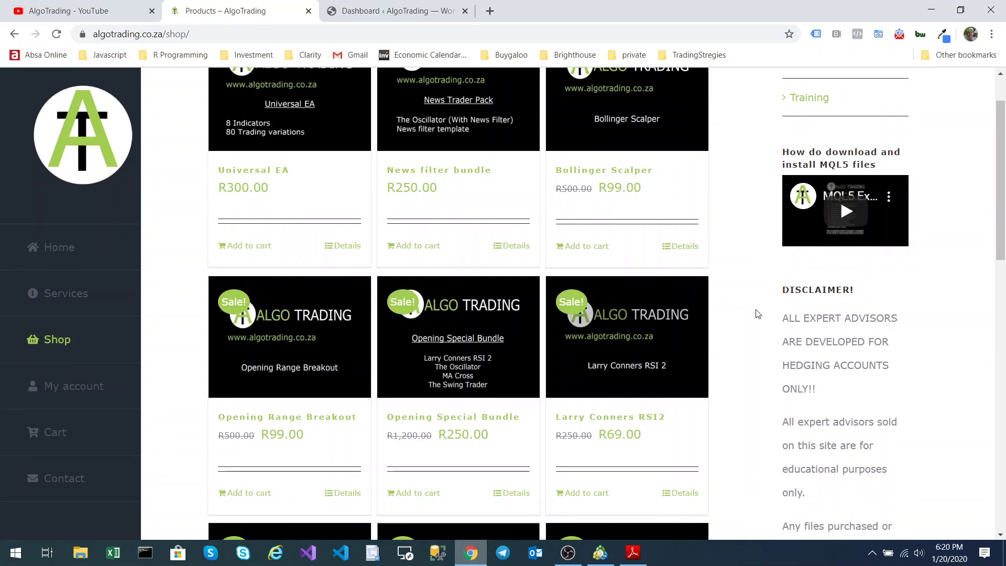
scroll(757, 313, "down", 10)
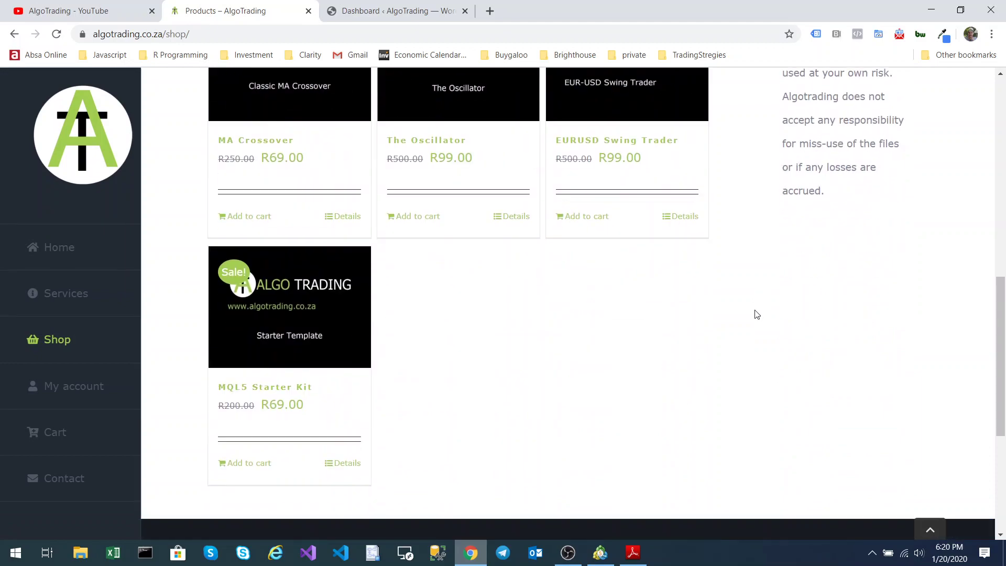
scroll(757, 314, "up", 10)
Step: Glance at the WordPress dashboard, then go to the AlgoTrading YouTube Videos page
left_click(393, 10)
left_click(177, 5)
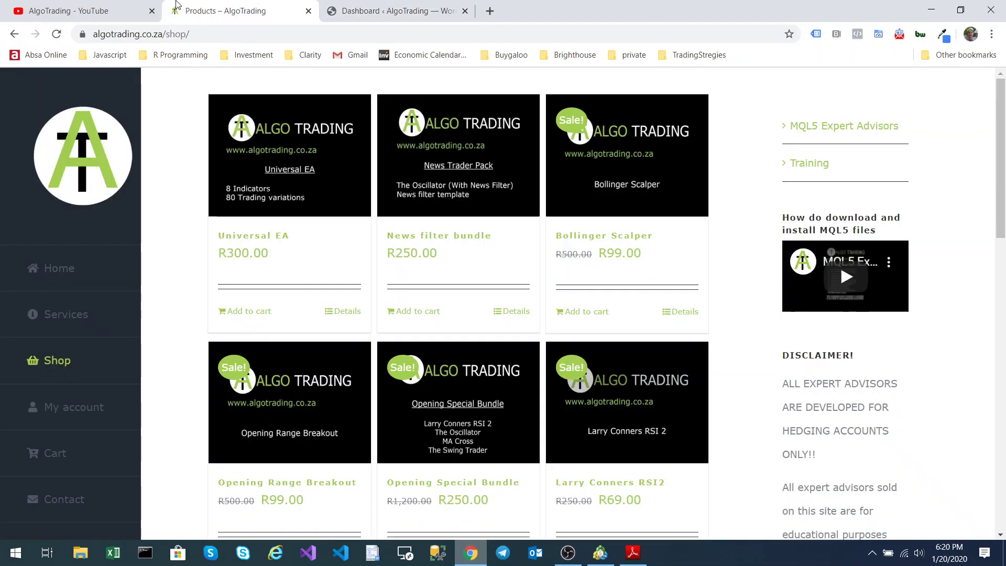
left_click(126, 10)
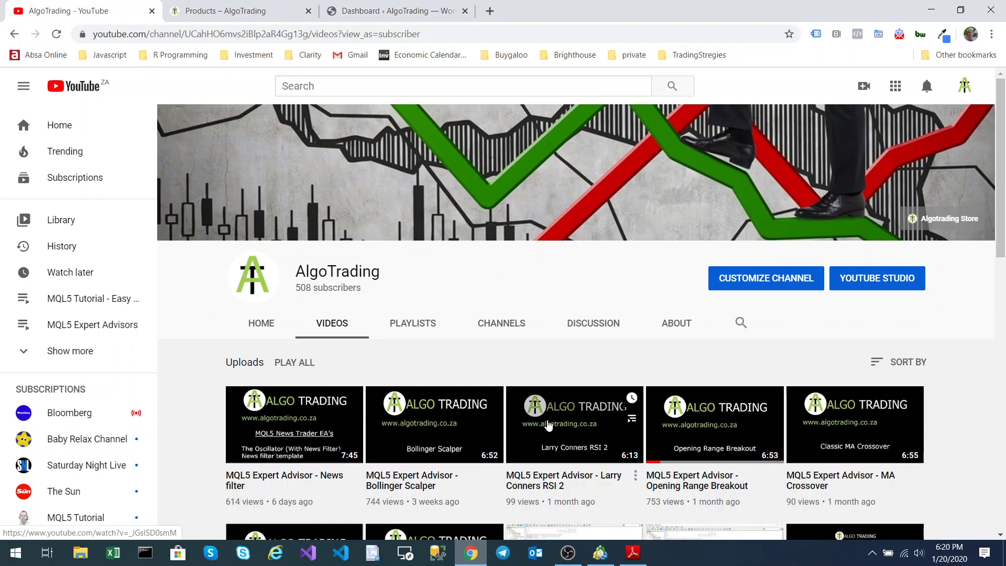